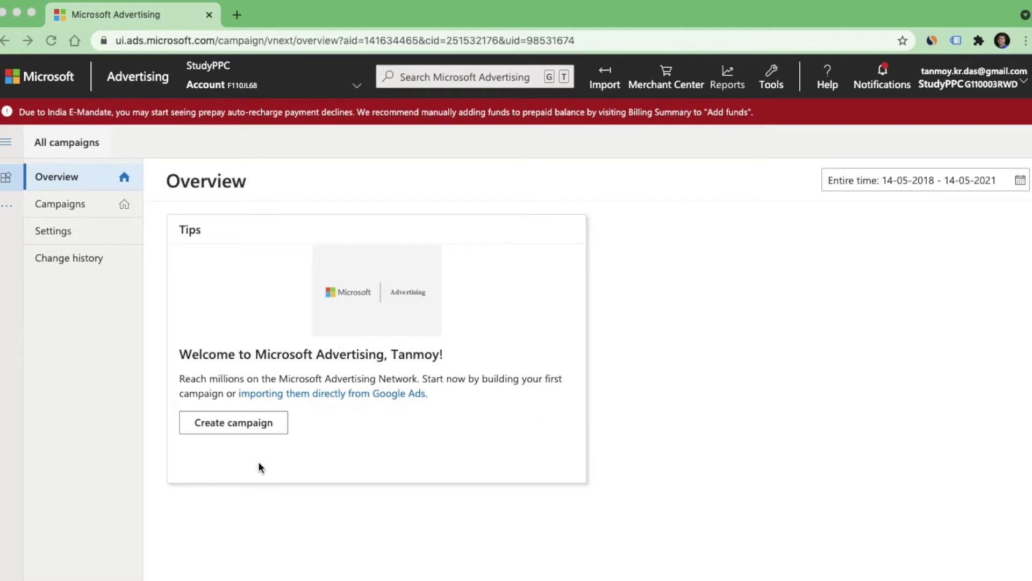
# - Create a campaign with the goal of visits to my website and name it WebsiteTrafficMay12
pyautogui.click(254, 431)
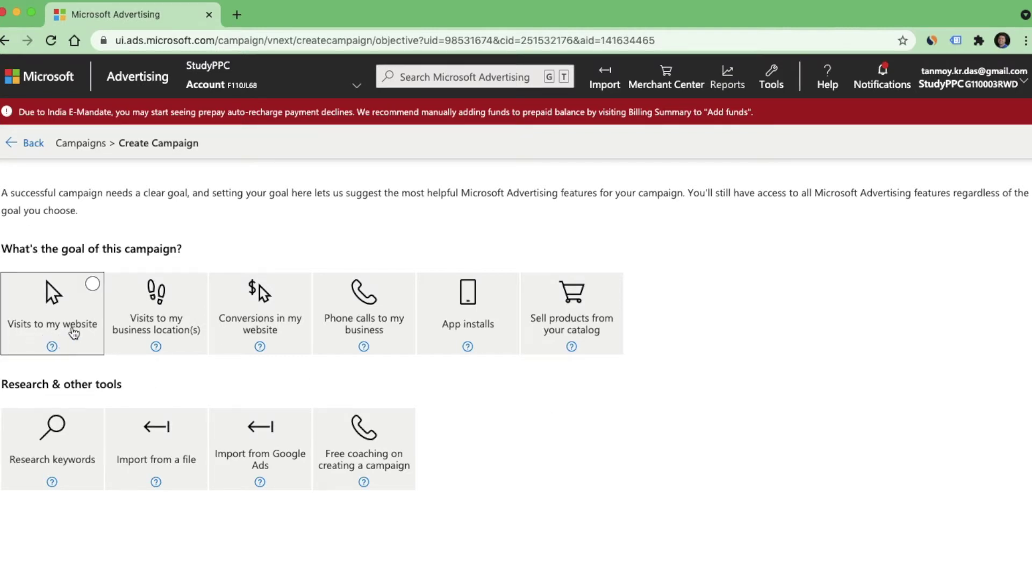
pyautogui.click(74, 333)
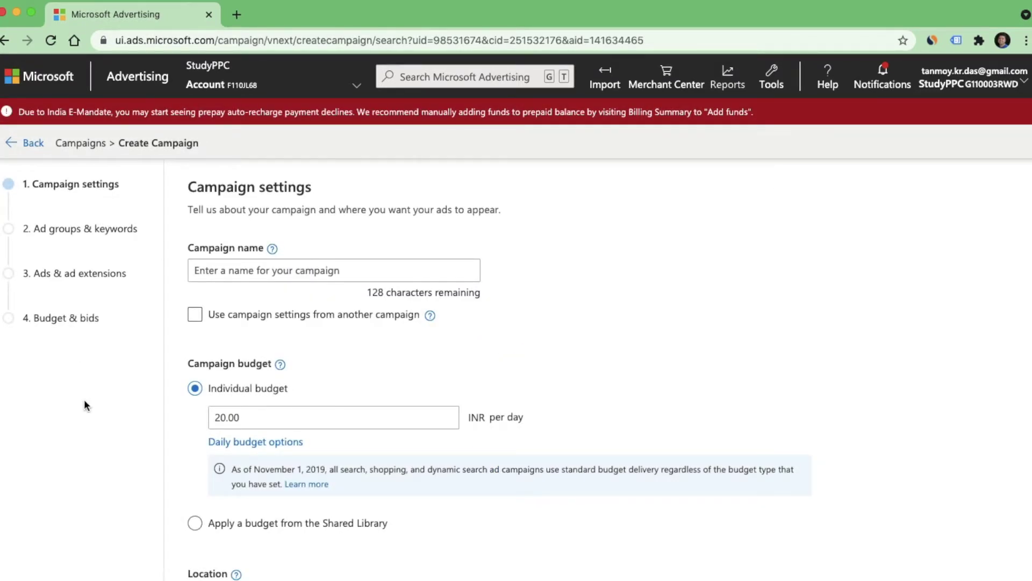
pyautogui.click(253, 271)
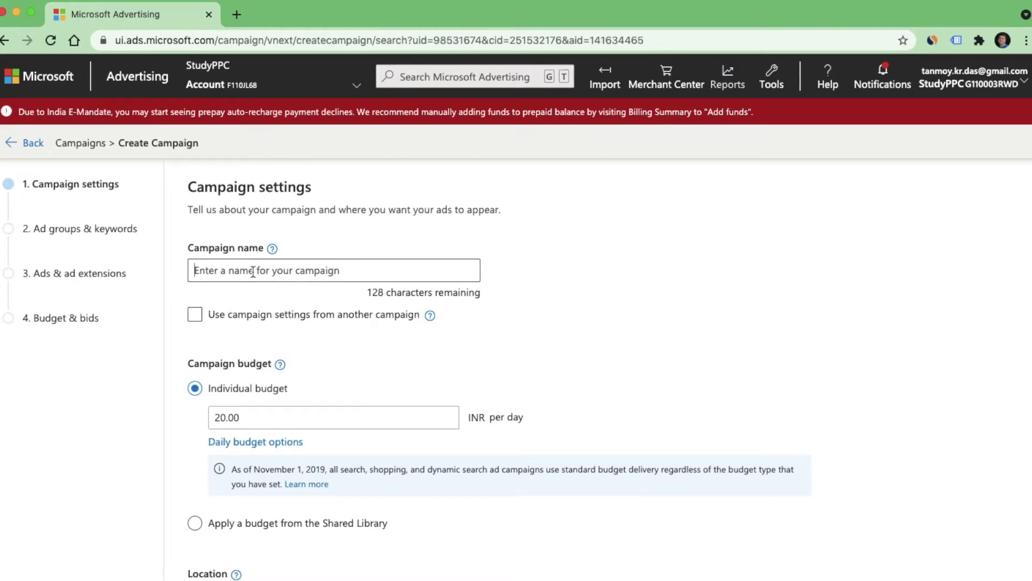
pyautogui.write('Website')
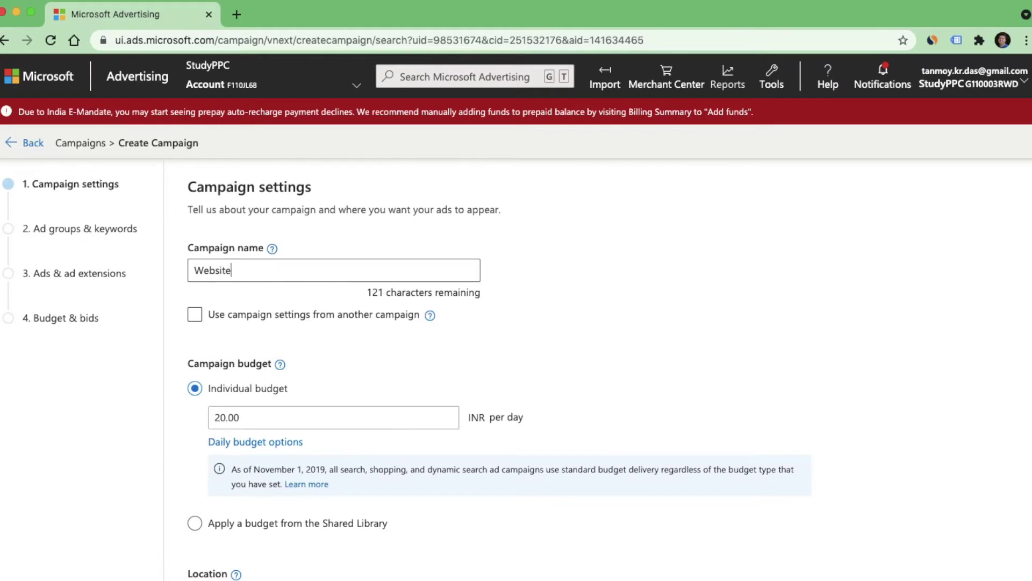
pyautogui.write('TrafficMay')
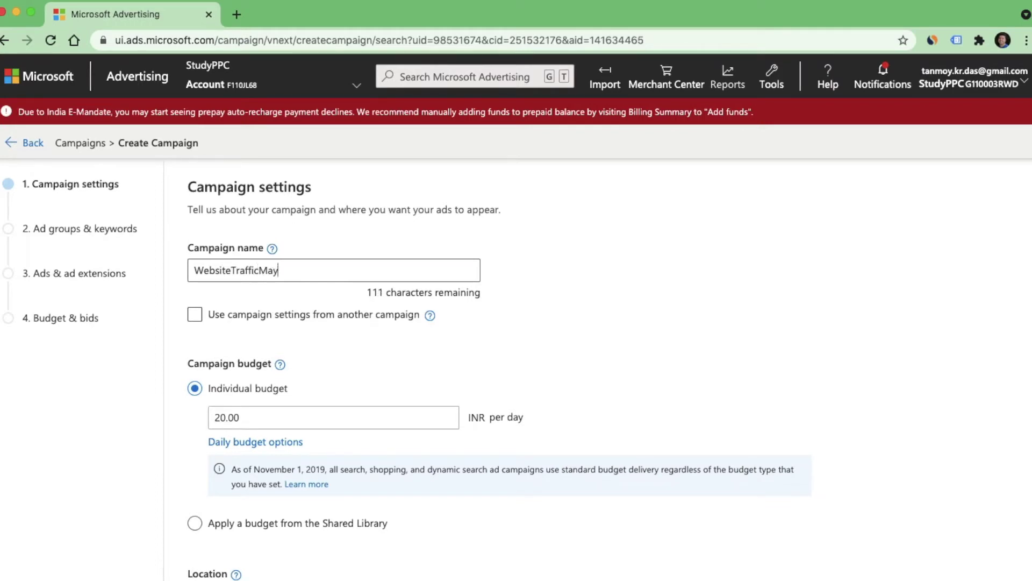
pyautogui.write('12')
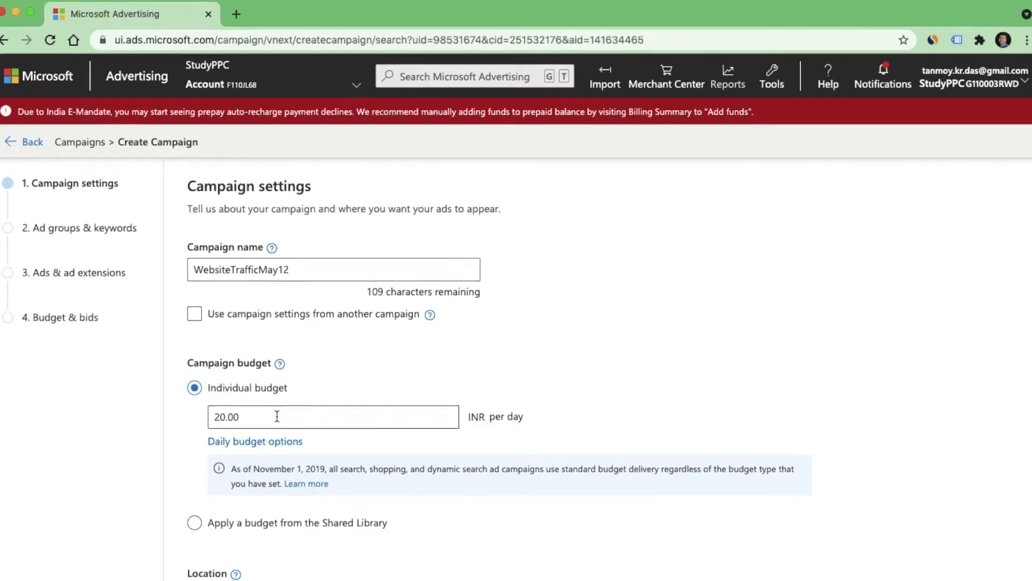
pyautogui.scroll(-2, 277, 417)
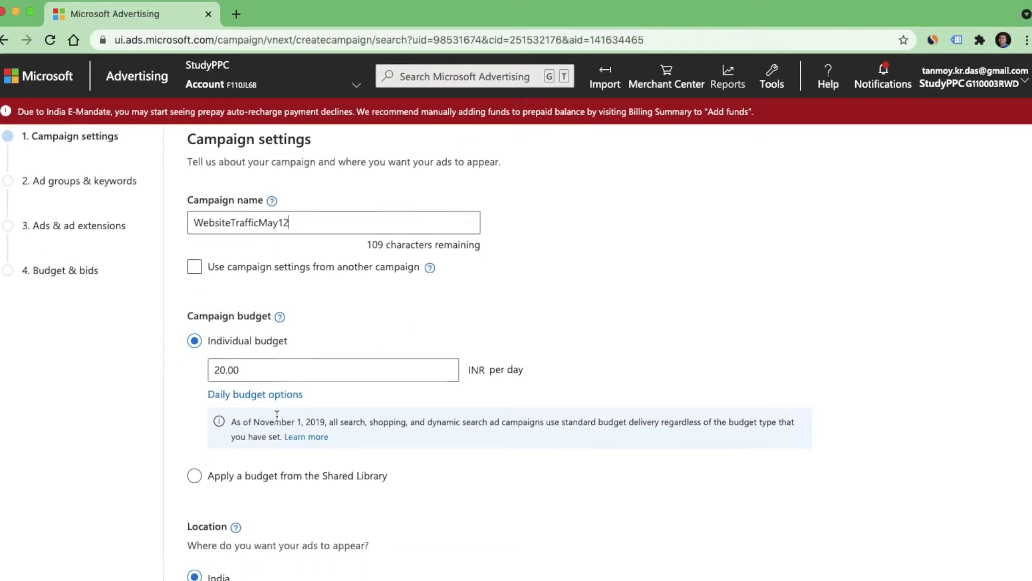
pyautogui.click(263, 371)
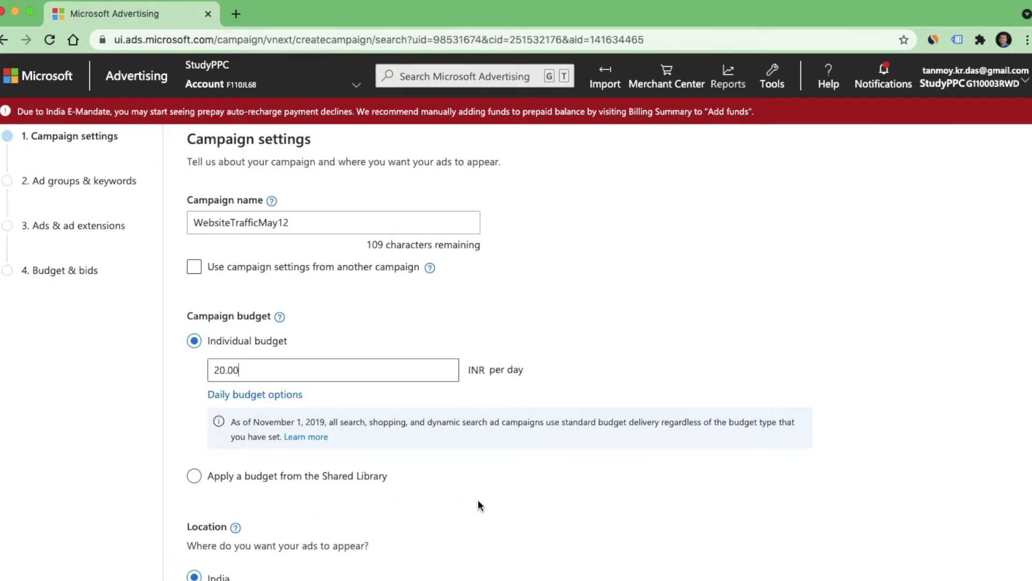
pyautogui.click(194, 475)
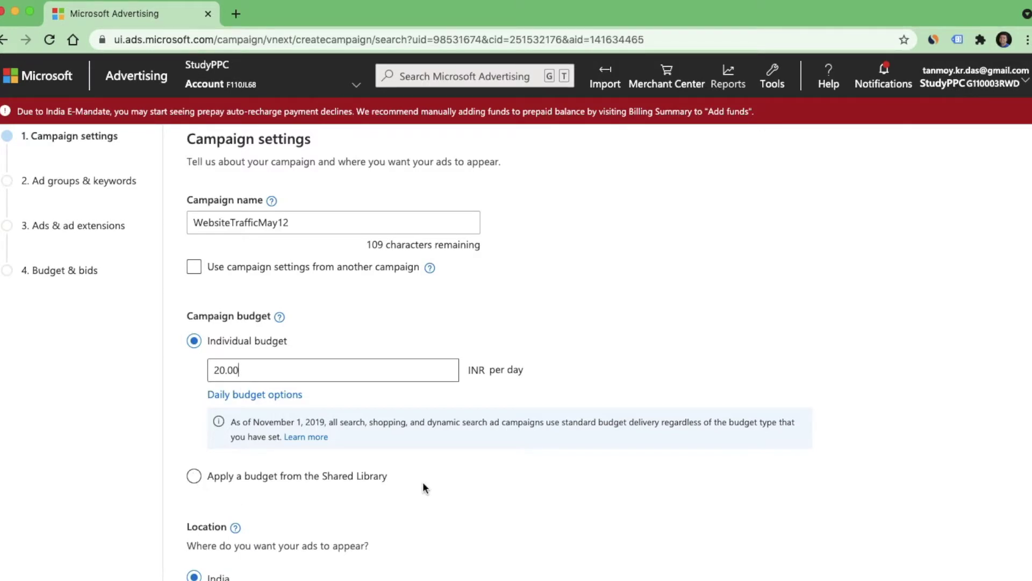
# - Set the campaign location to specific locations and target the country India
pyautogui.scroll(-5, 492, 464)
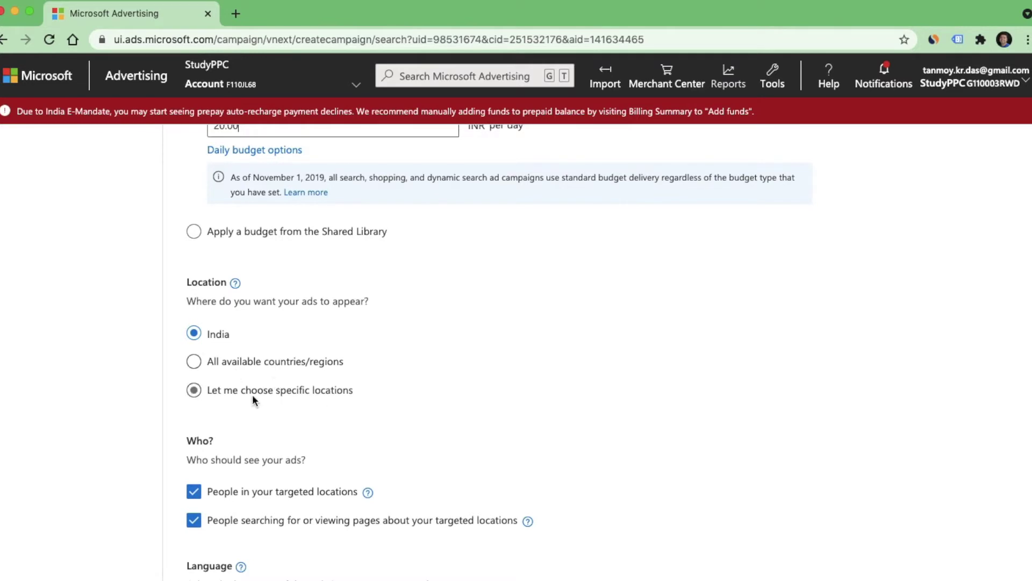
pyautogui.click(236, 388)
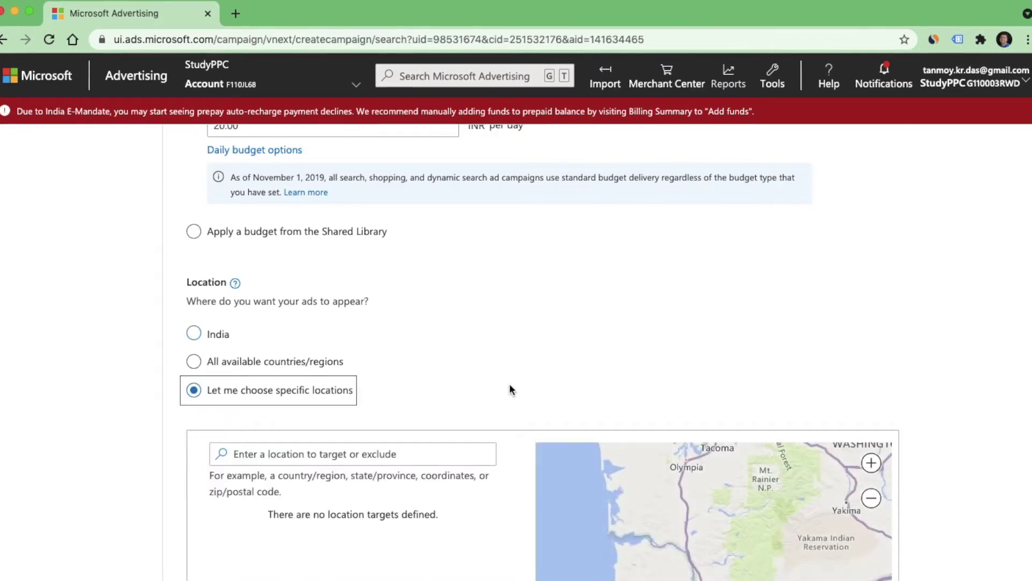
pyautogui.scroll(-4, 508, 490)
pyautogui.scroll(1, 508, 490)
pyautogui.click(374, 317)
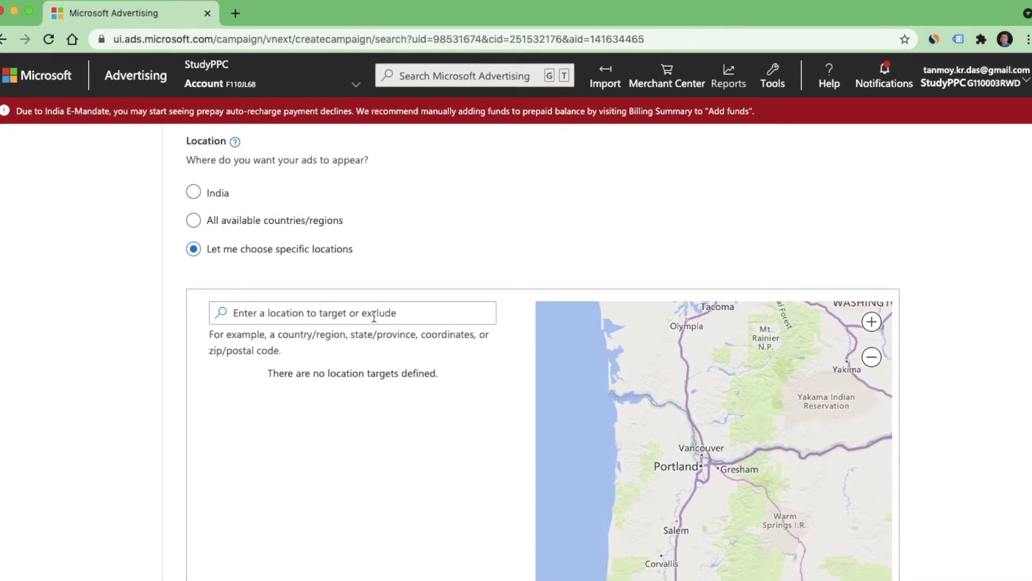
pyautogui.write('india')
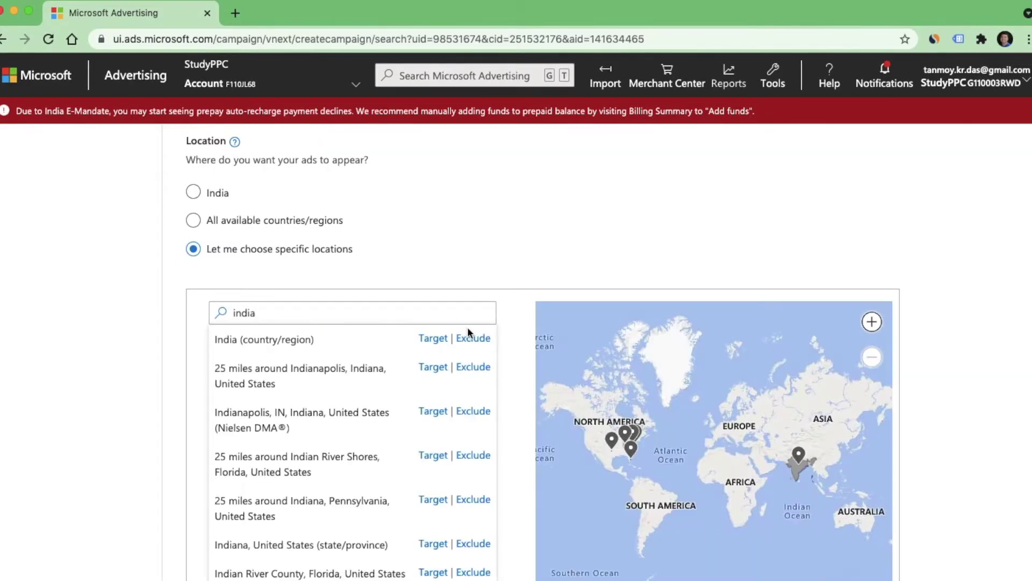
pyautogui.click(431, 337)
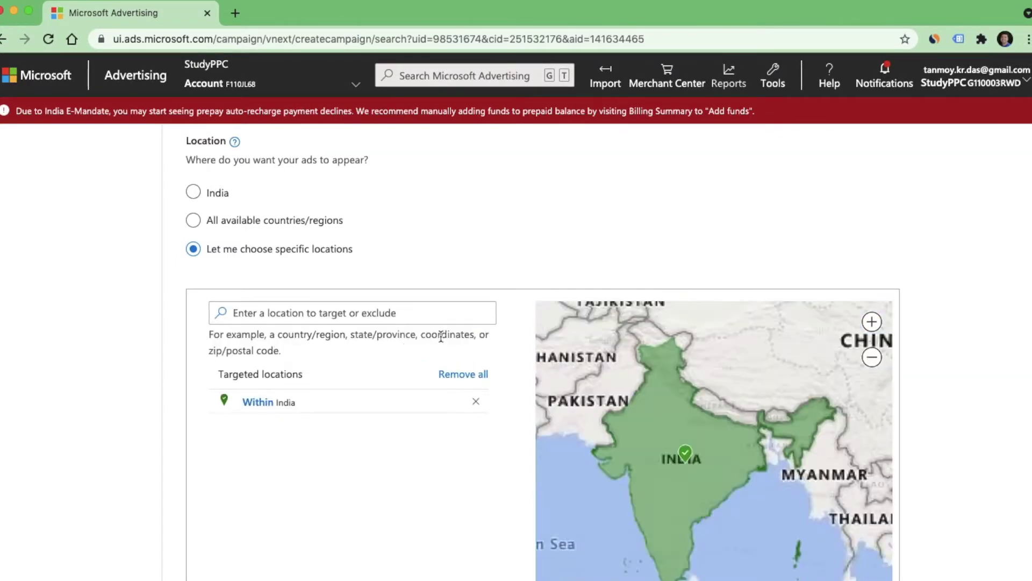
# - Add the state of Telangana and 25 miles around Hyderabad to the targeted locations
pyautogui.click(350, 318)
pyautogui.write('tela')
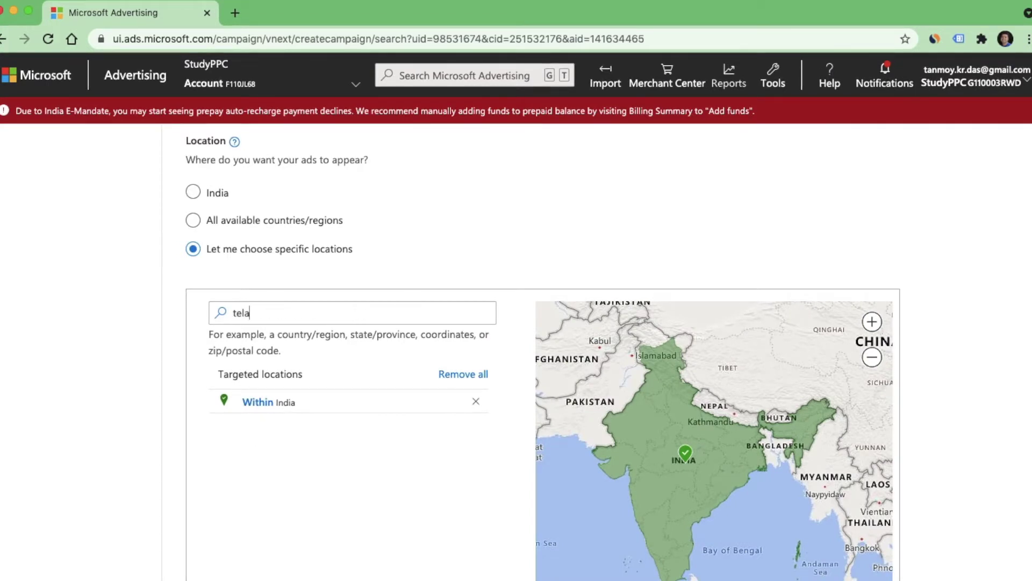
pyautogui.write('ngana')
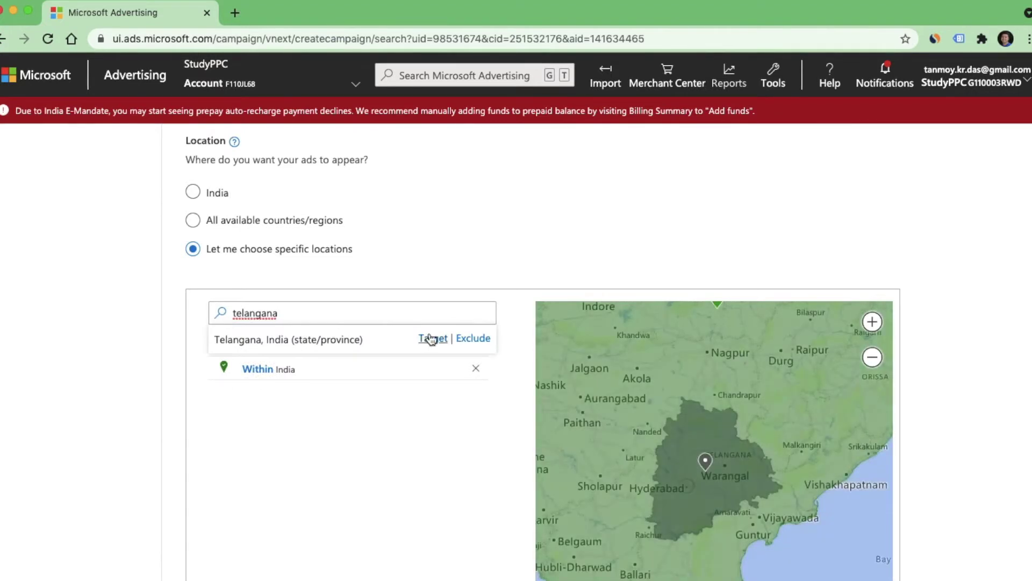
pyautogui.click(431, 338)
pyautogui.write('hyderabad')
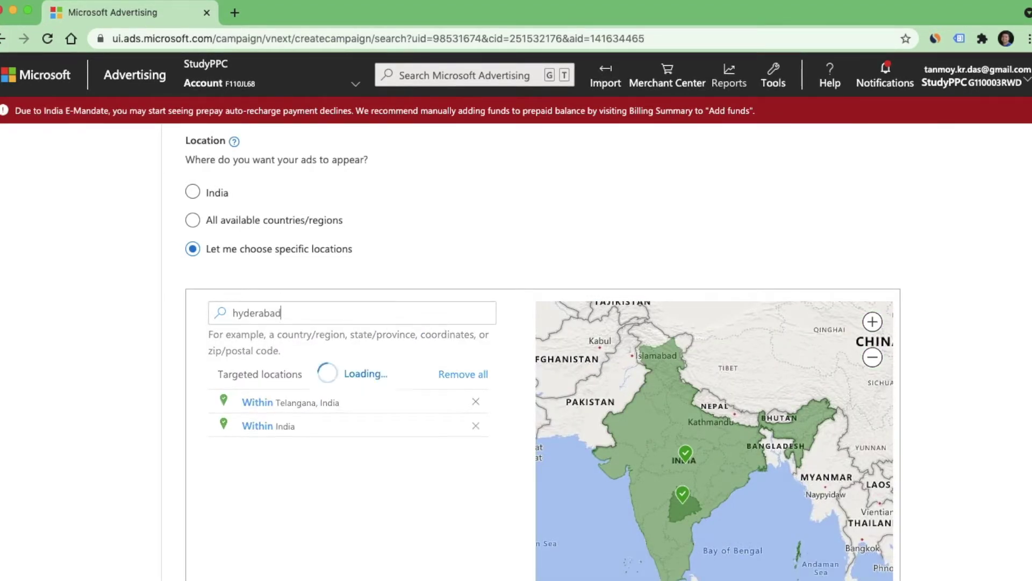
pyautogui.click(431, 337)
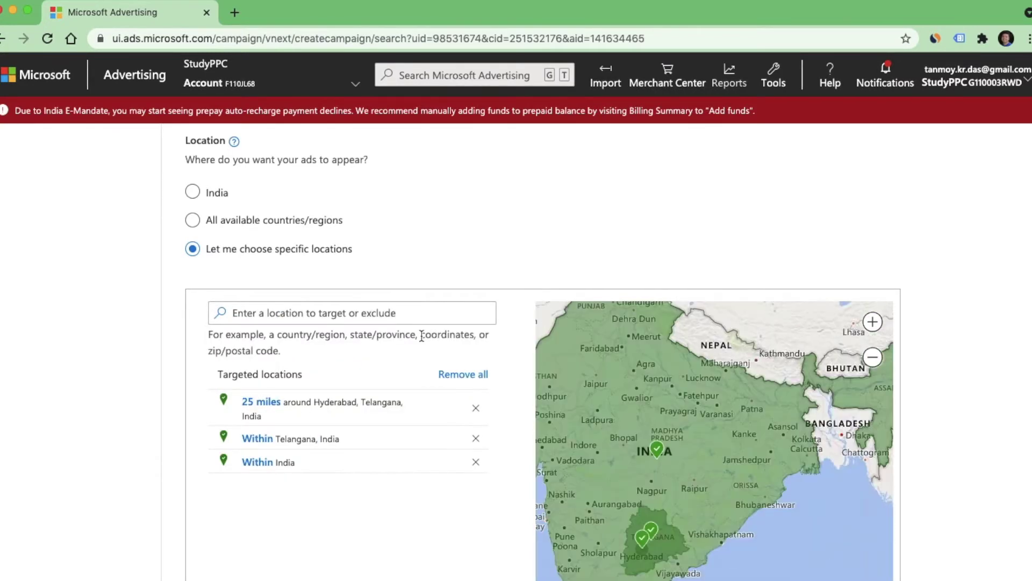
# - Target the area of 25 miles around the Indian postal code 500032
pyautogui.click(332, 315)
pyautogui.write('500032')
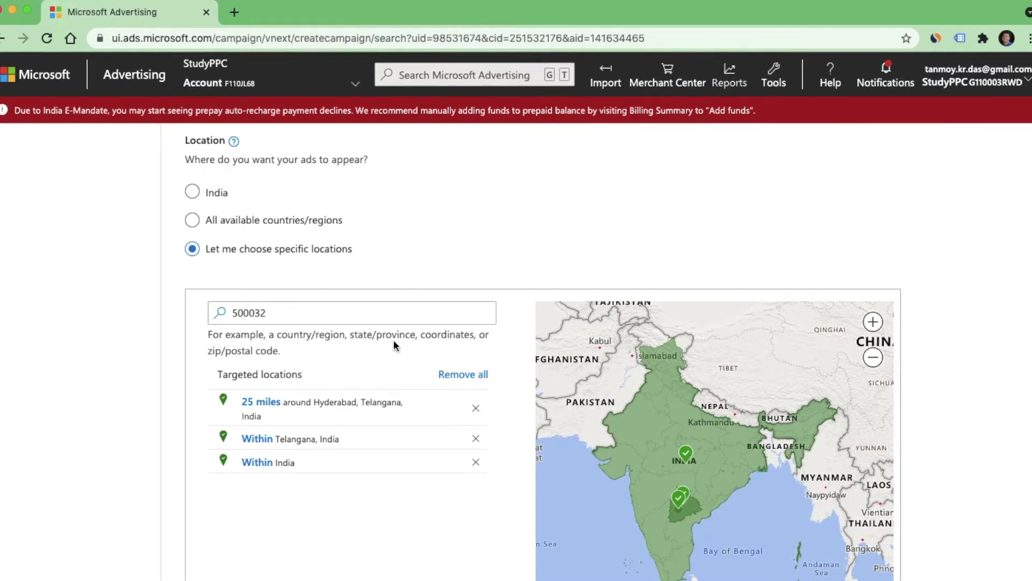
pyautogui.press('Return')
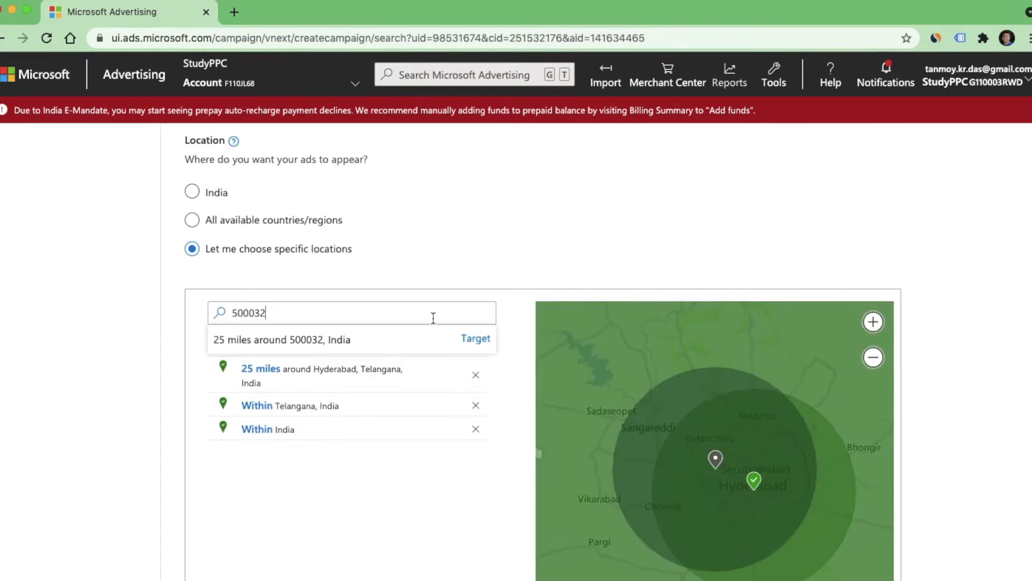
pyautogui.click(463, 338)
# - Exclude Mumbai, Maharashtra from the campaign's locations
pyautogui.click(382, 318)
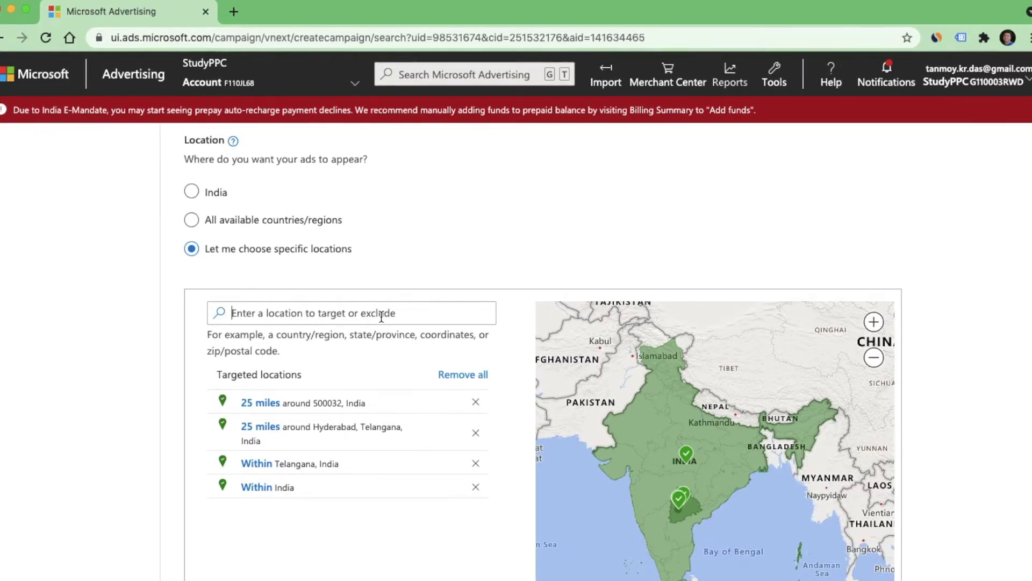
pyautogui.write('mumbai')
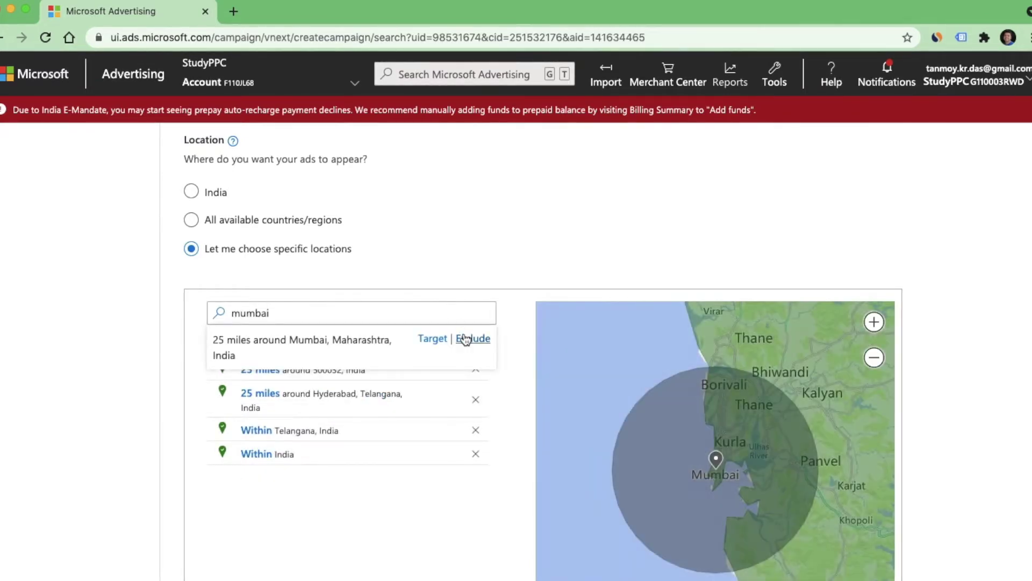
pyautogui.click(465, 338)
# - Proceed from the campaign settings to the ad groups and keywords stage
pyautogui.scroll(-2, 503, 460)
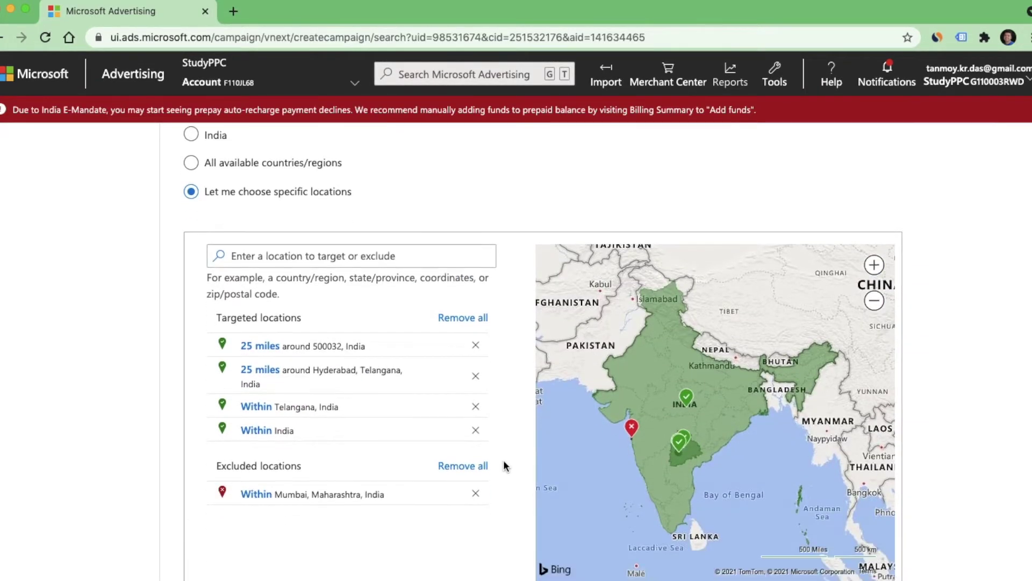
pyautogui.scroll(-5, 503, 460)
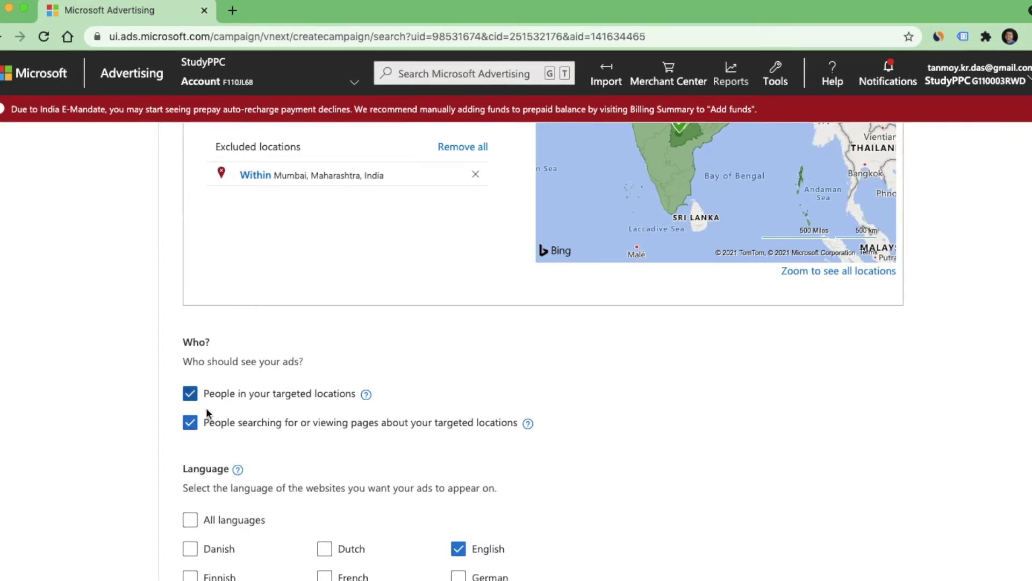
pyautogui.scroll(-3, 604, 516)
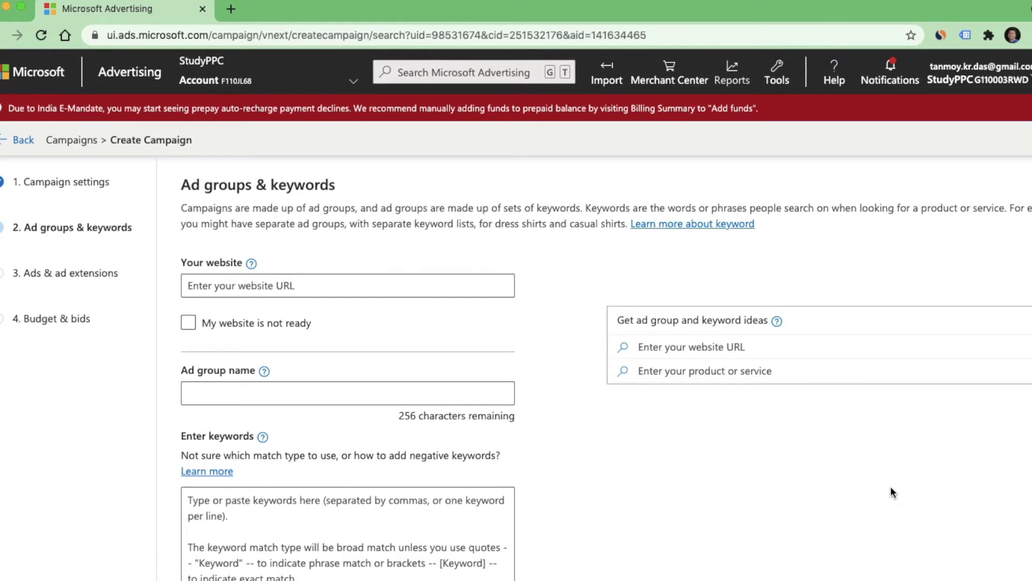
pyautogui.click(486, 287)
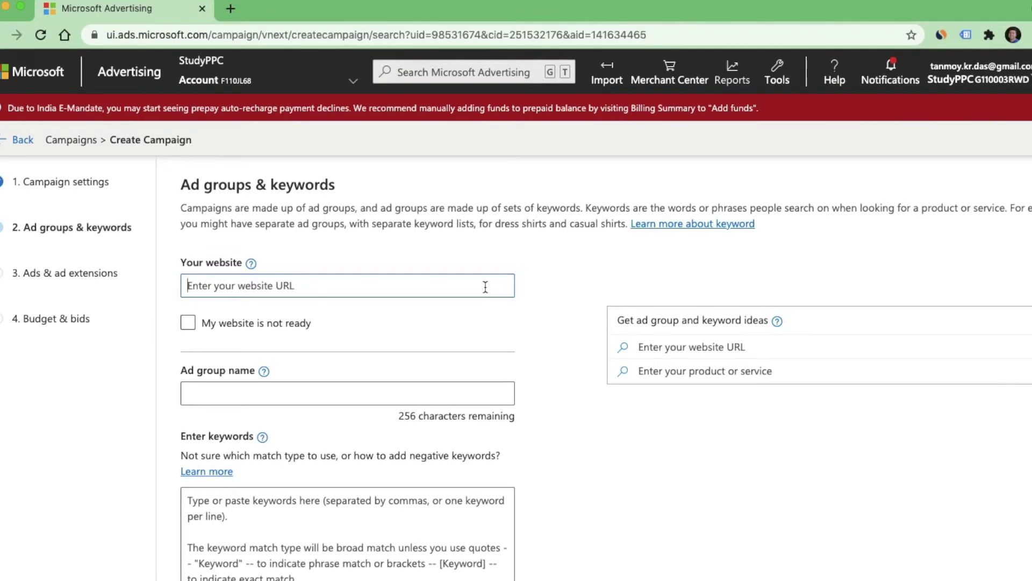
pyautogui.write('www')
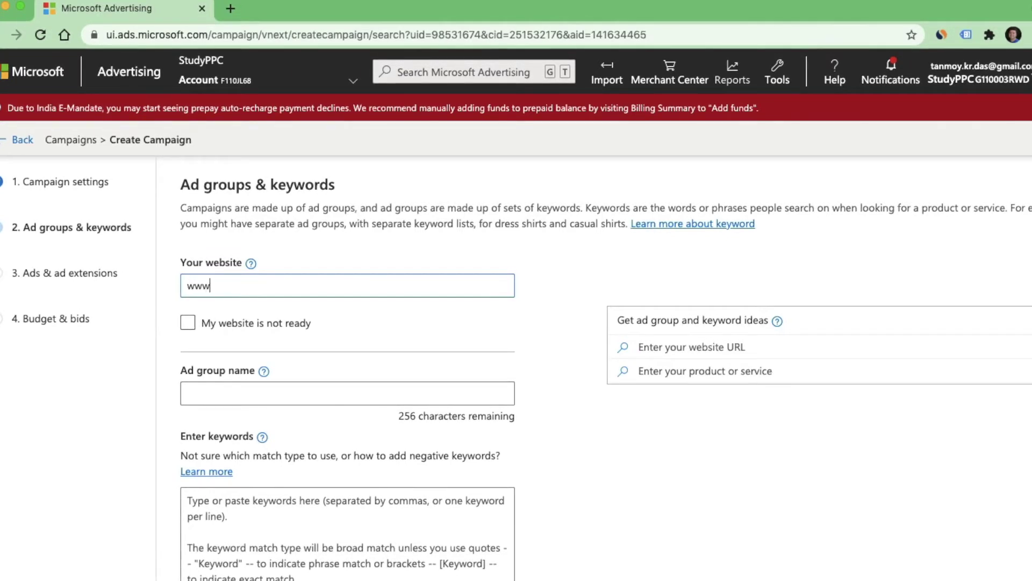
pyautogui.write('.ind')
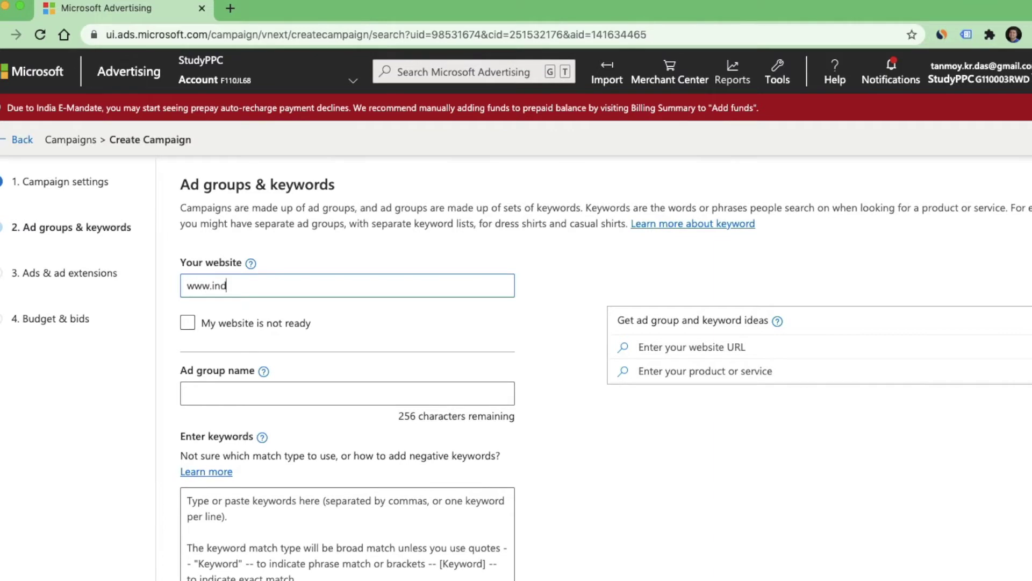
pyautogui.write('iabusiness')
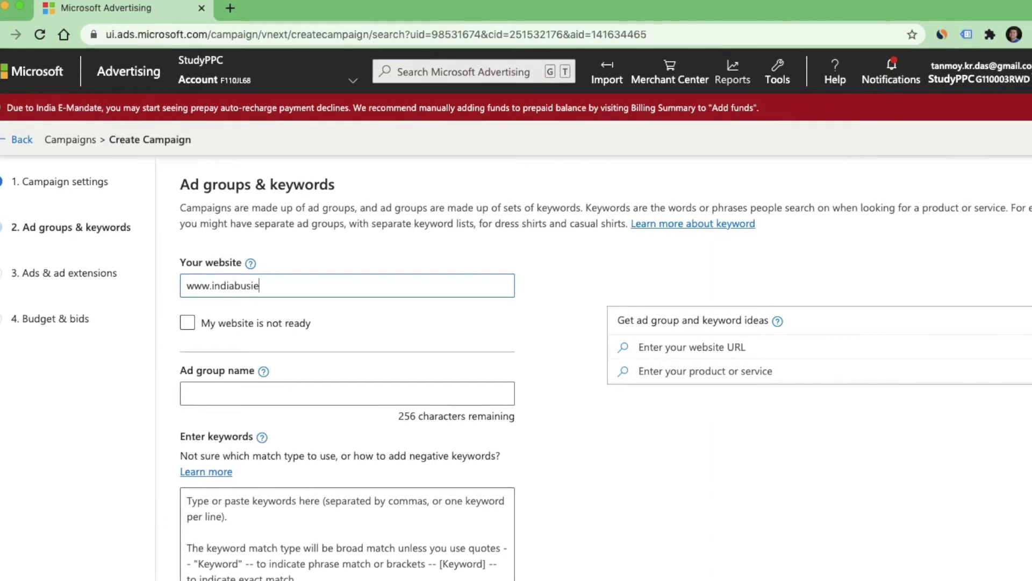
pyautogui.write('today.in')
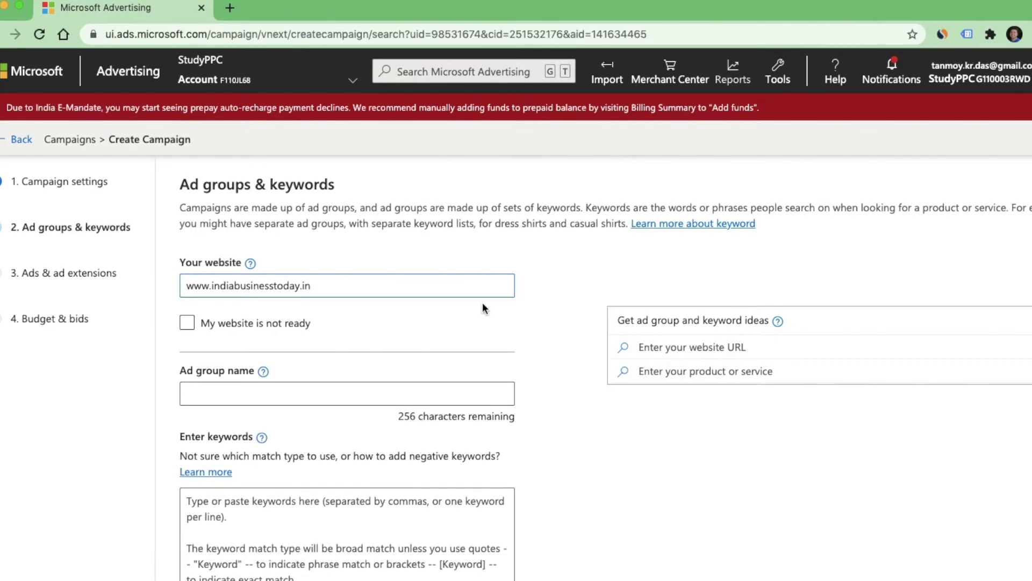
pyautogui.click(511, 327)
pyautogui.click(187, 325)
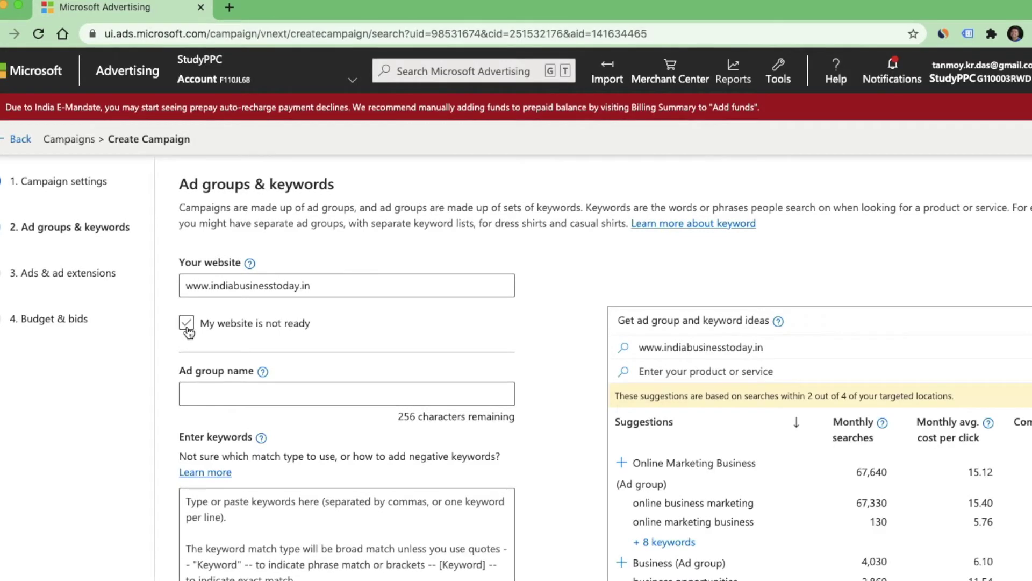
pyautogui.click(187, 326)
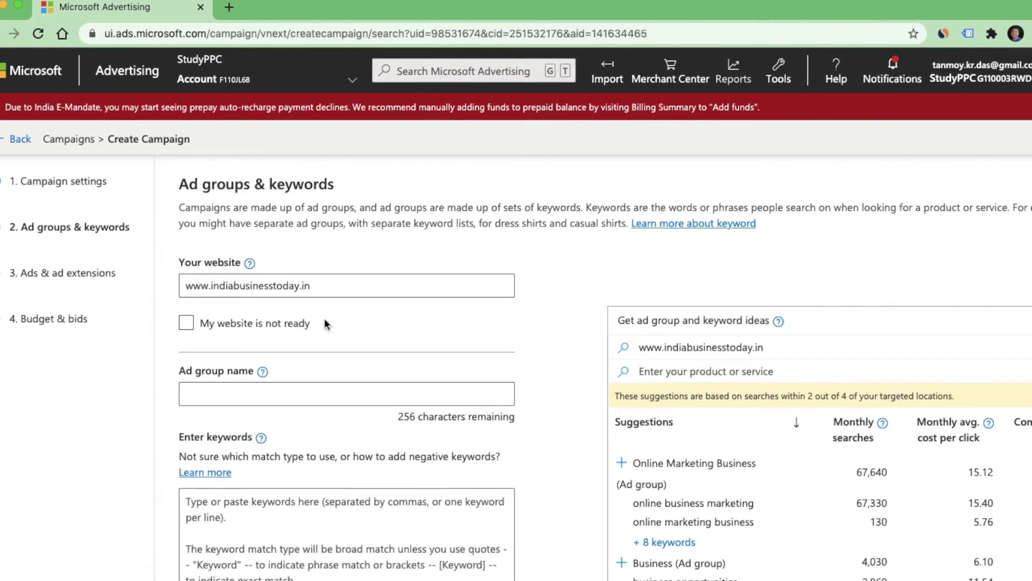
# - Name the ad group "Ad Group3222"
pyautogui.scroll(-3, 586, 379)
pyautogui.scroll(-1, 586, 379)
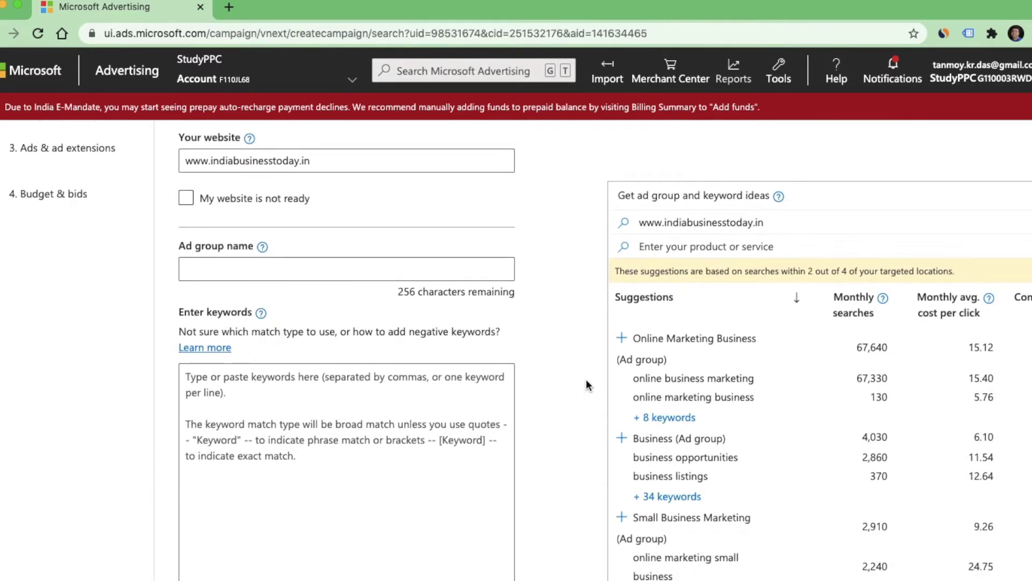
pyautogui.click(329, 275)
pyautogui.write('Ad ')
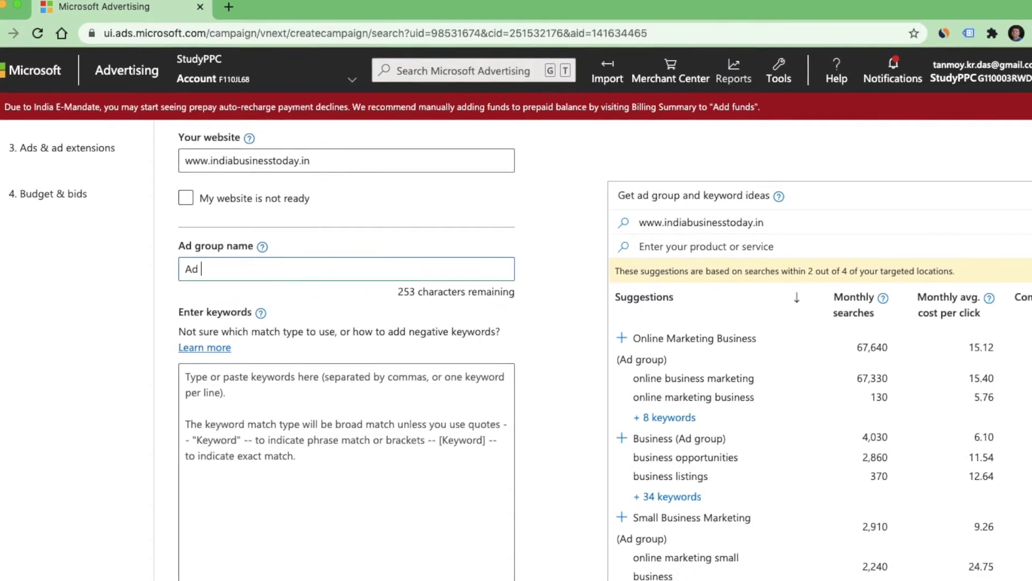
pyautogui.write('Group3222')
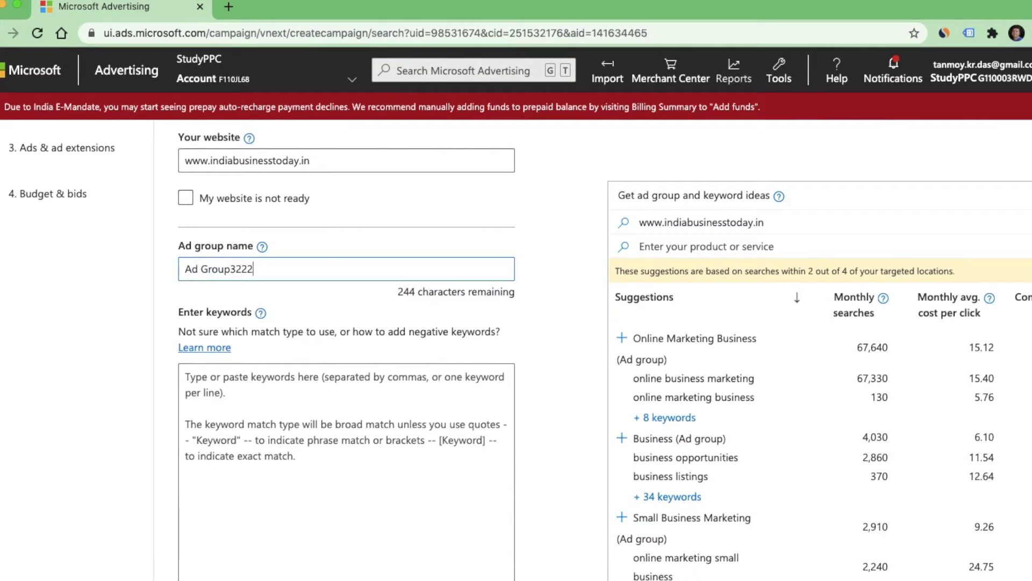
# - Add the suggested keywords online business marketing, online marketing business and marketing online business from the Online Marketing Business idea as an ad group
pyautogui.scroll(3, 554, 352)
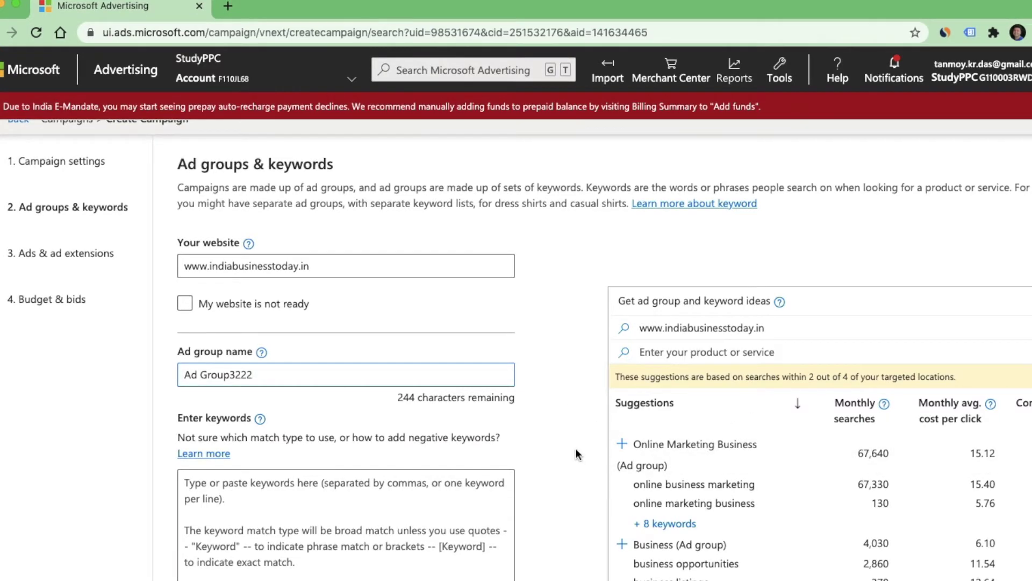
pyautogui.scroll(-3, 576, 454)
pyautogui.hscroll(3, 773, 456)
pyautogui.scroll(-2, 773, 456)
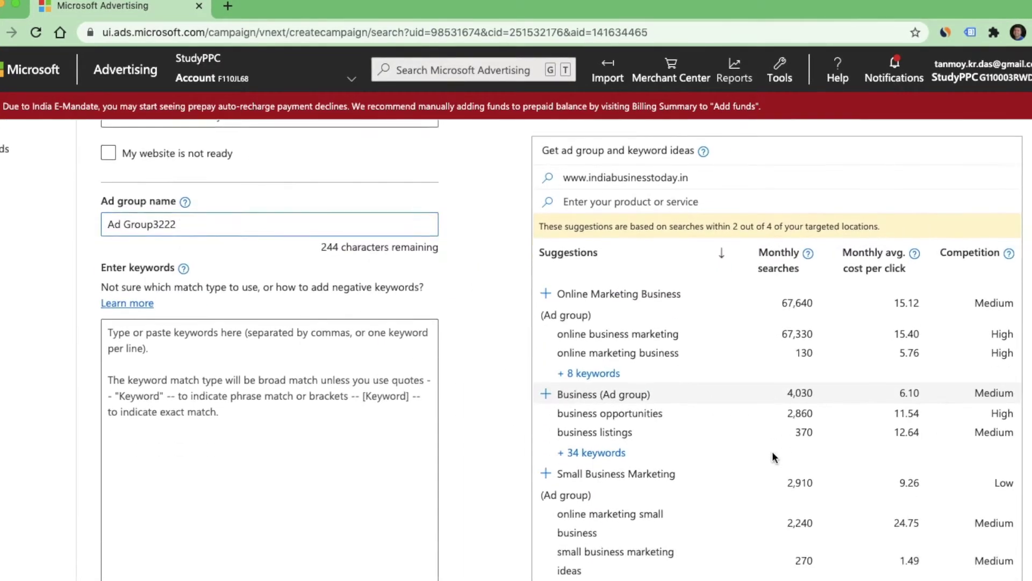
pyautogui.scroll(-1, 772, 456)
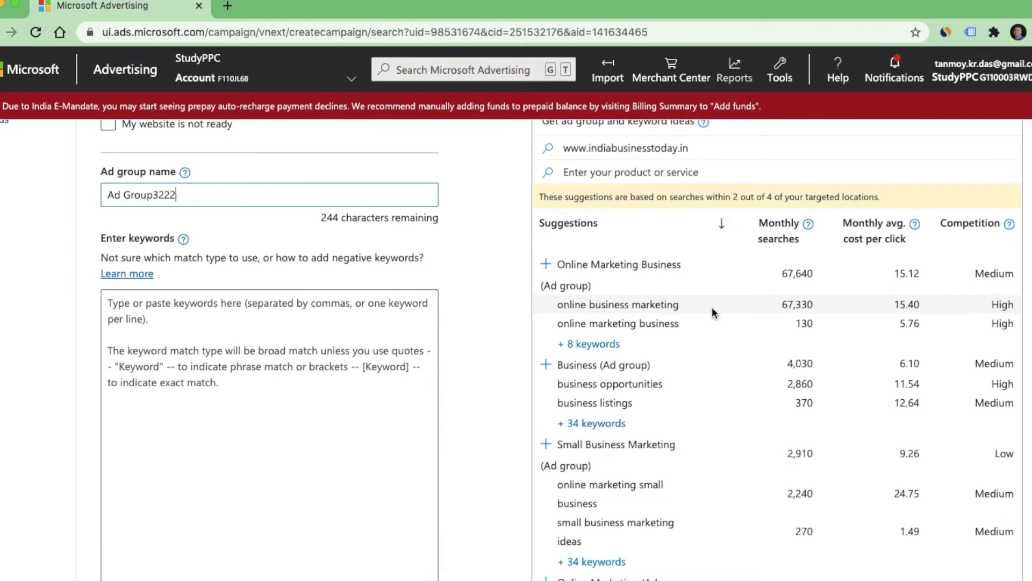
pyautogui.click(611, 346)
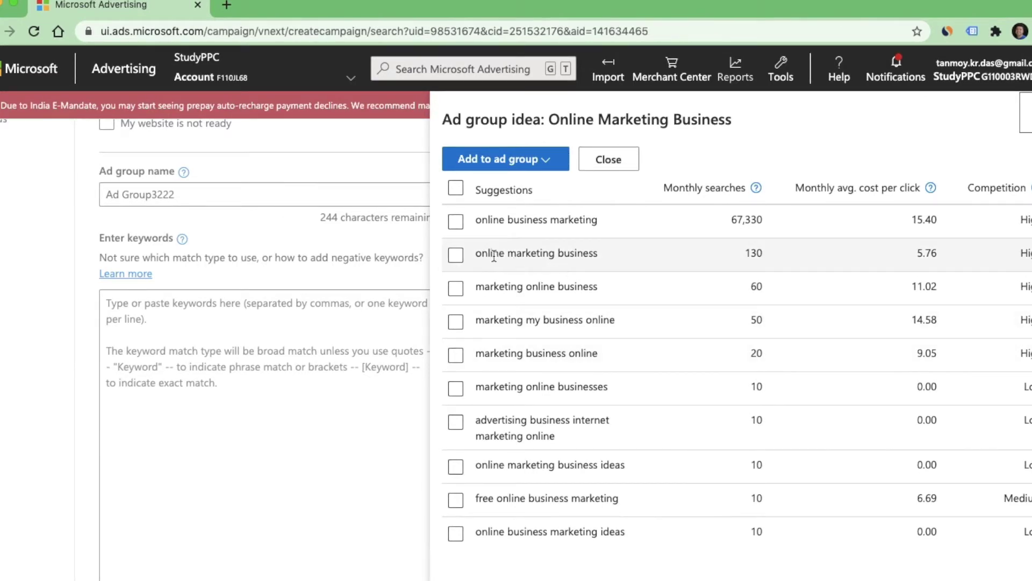
pyautogui.click(456, 223)
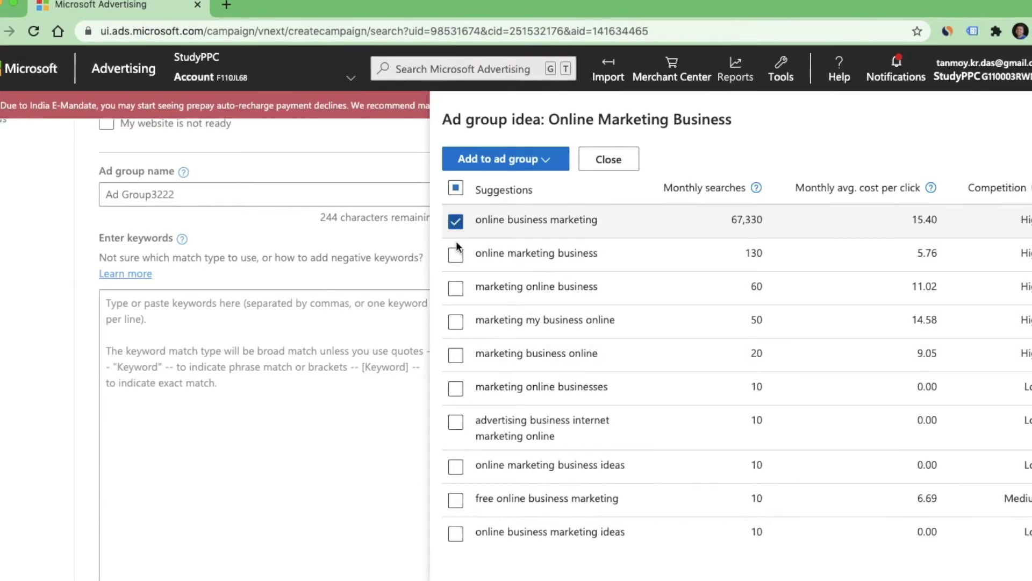
pyautogui.click(456, 260)
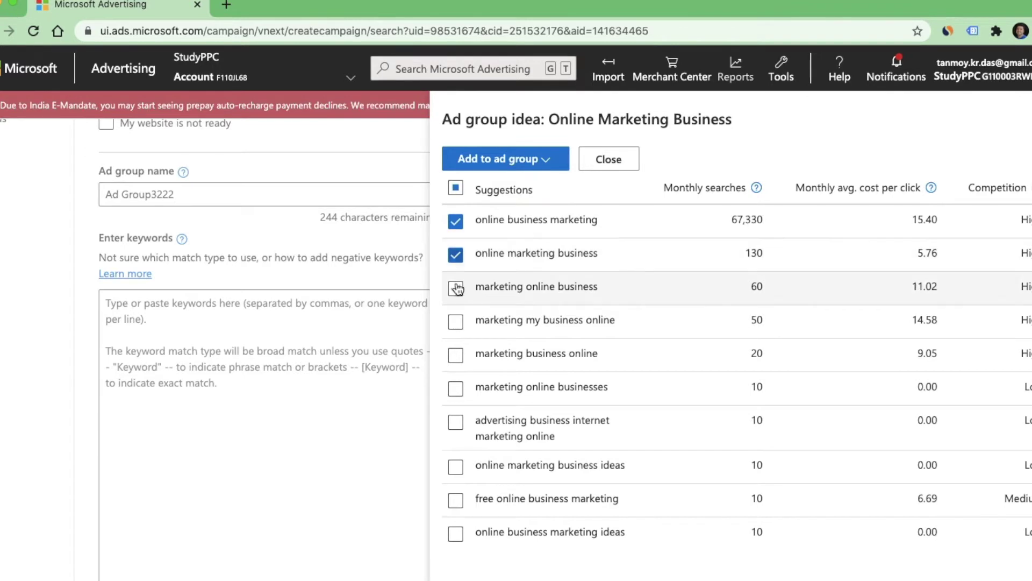
pyautogui.click(456, 289)
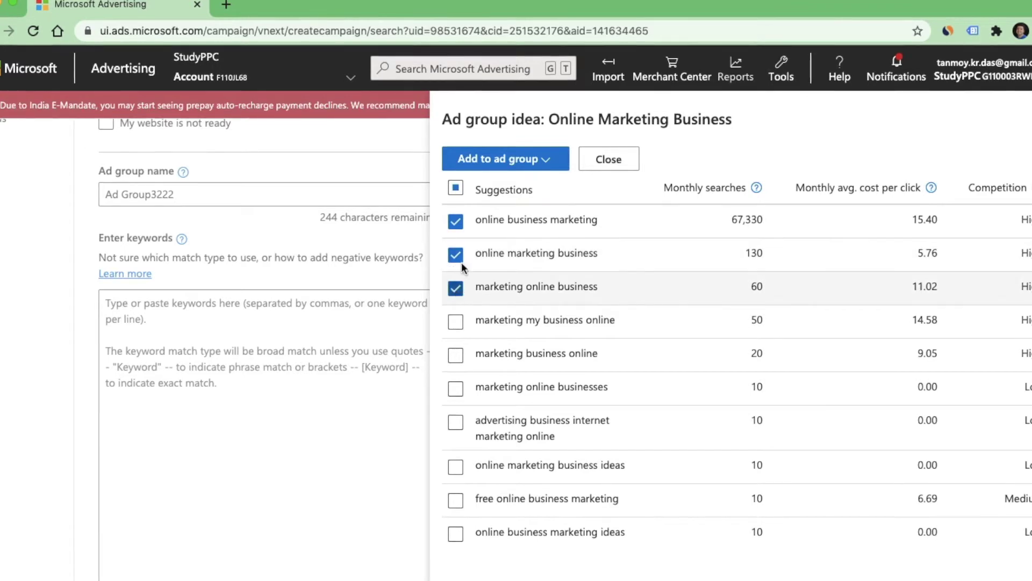
pyautogui.click(521, 169)
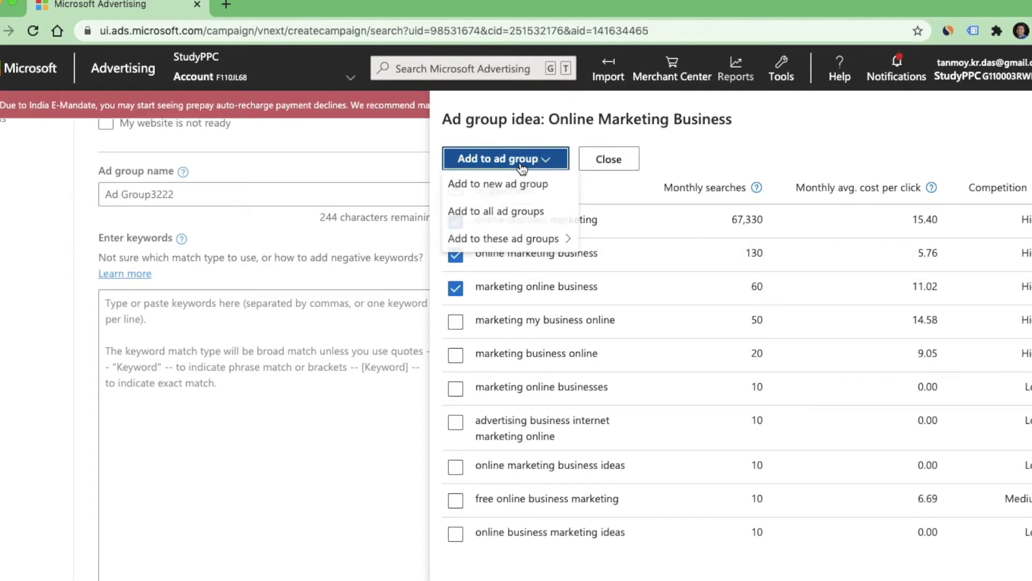
pyautogui.click(551, 186)
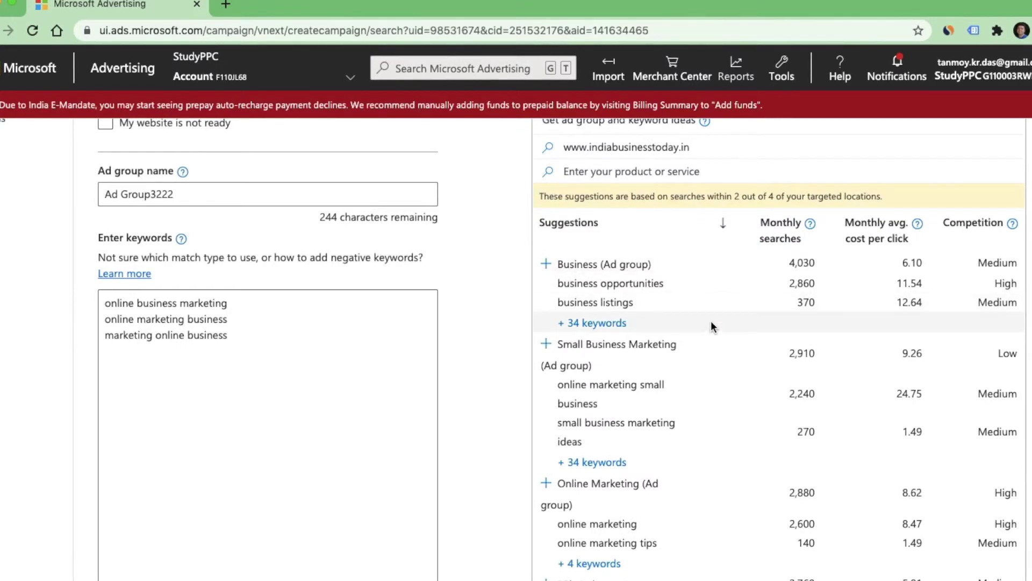
# - Add a new ad group from the Small Business Marketing idea with the keywords online marketing small business and small business marketing ideas
pyautogui.scroll(-1, 703, 392)
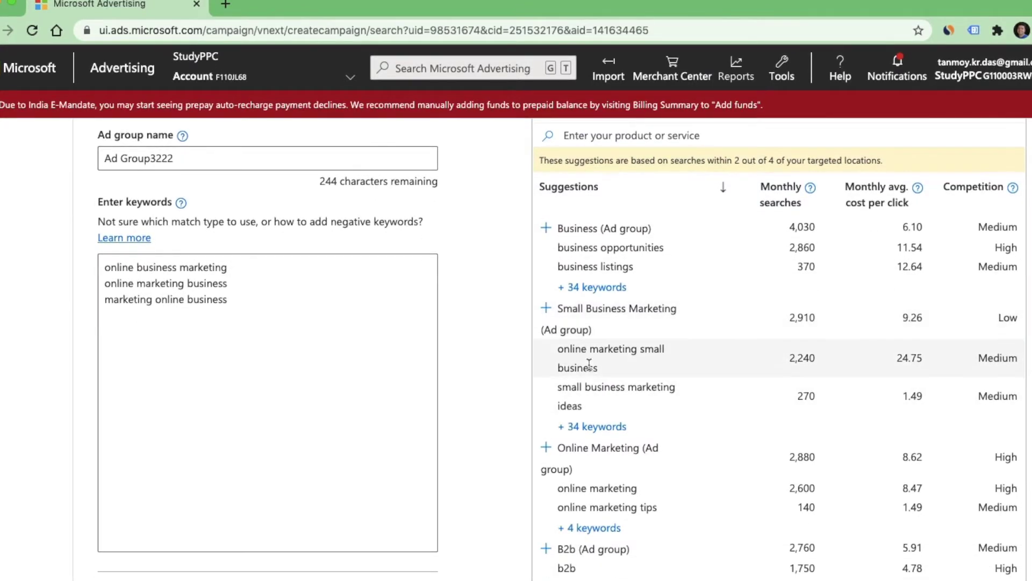
pyautogui.click(597, 426)
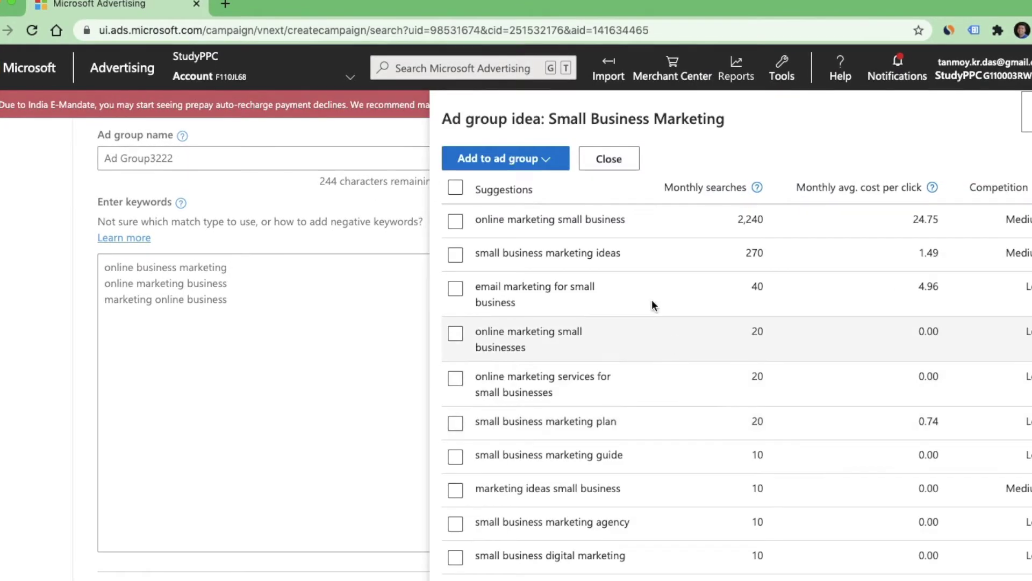
pyautogui.click(455, 221)
pyautogui.click(455, 255)
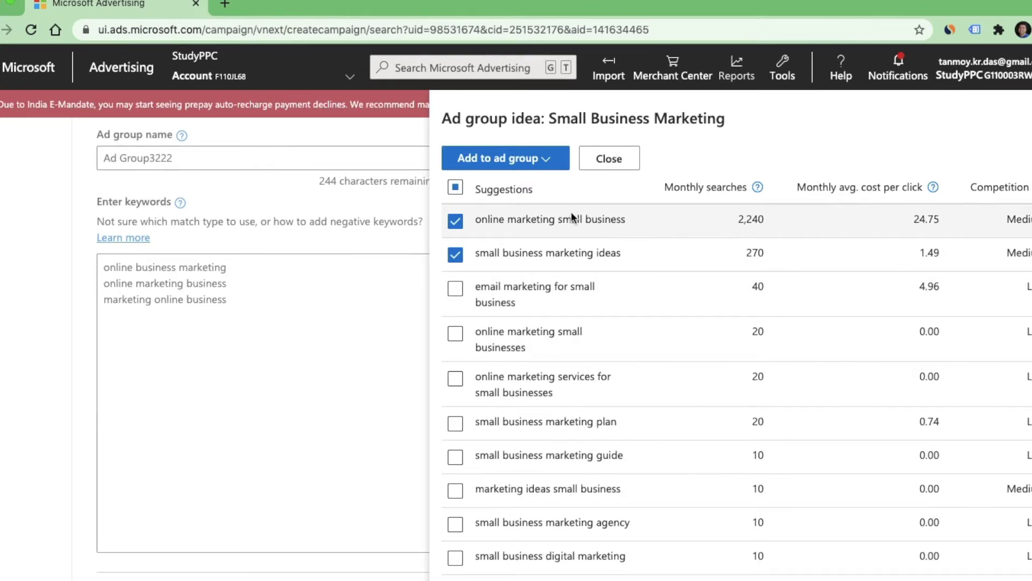
pyautogui.click(530, 159)
pyautogui.click(514, 185)
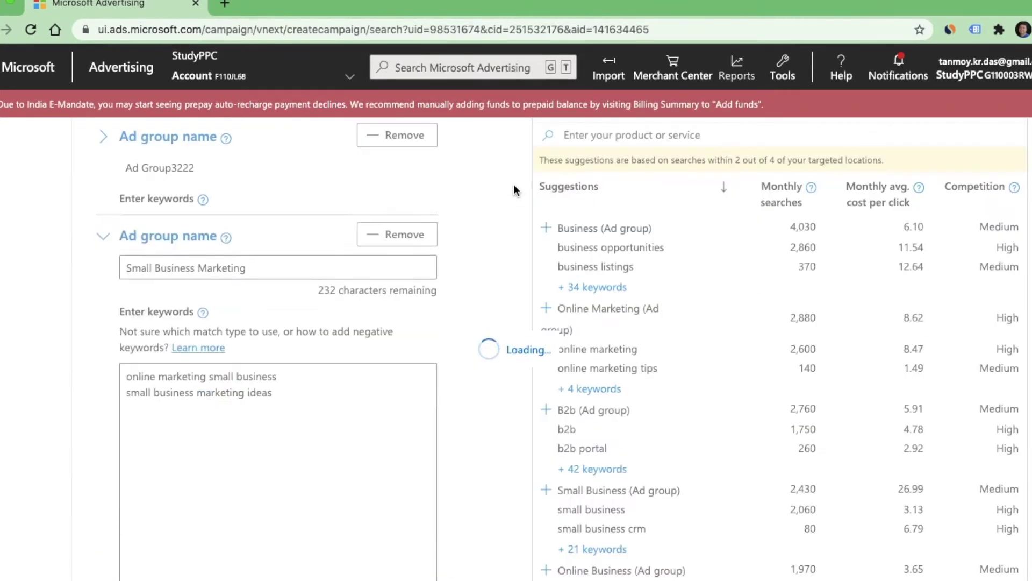
# - Remove the Small Business Marketing ad group from the campaign
pyautogui.scroll(2, 478, 281)
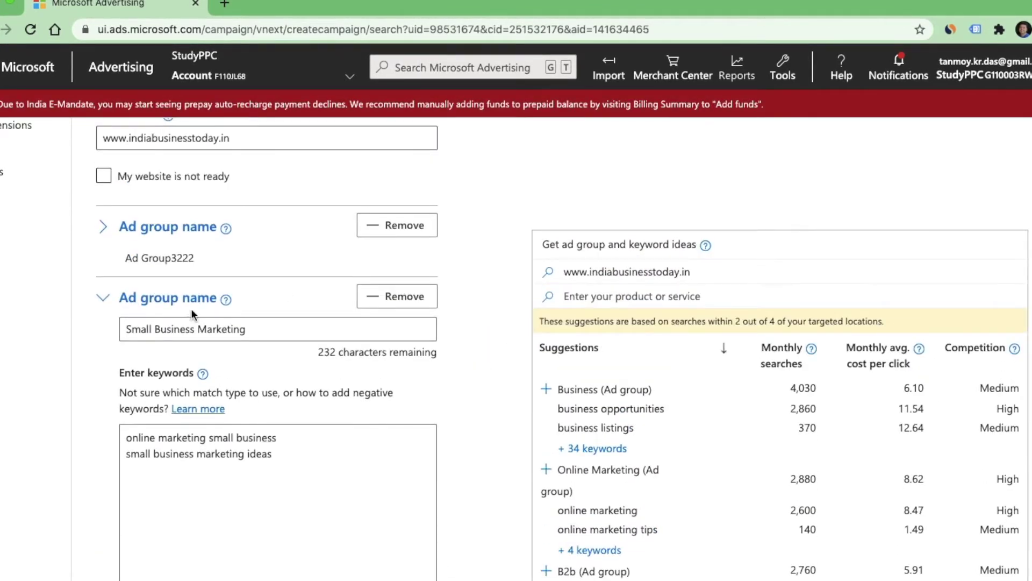
pyautogui.click(171, 258)
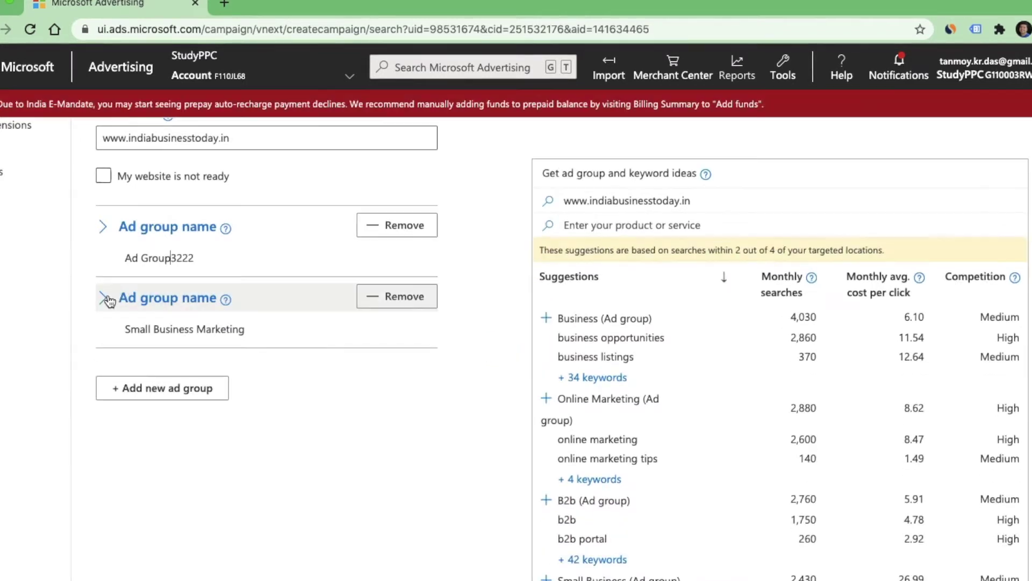
pyautogui.click(393, 298)
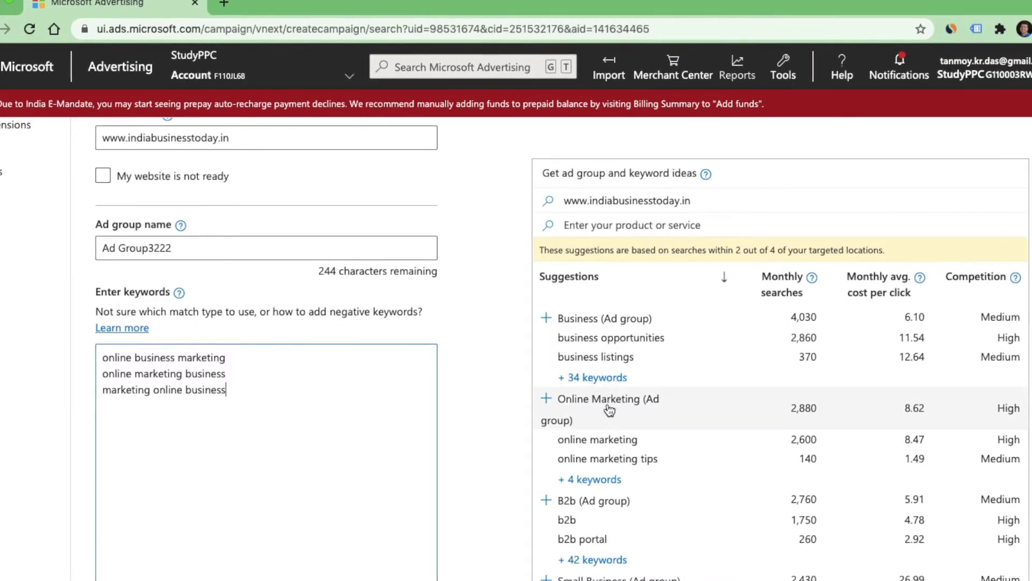
# - Add the whole suggested Online Marketing ad group to the campaign, and remove it again
pyautogui.scroll(-3, 629, 443)
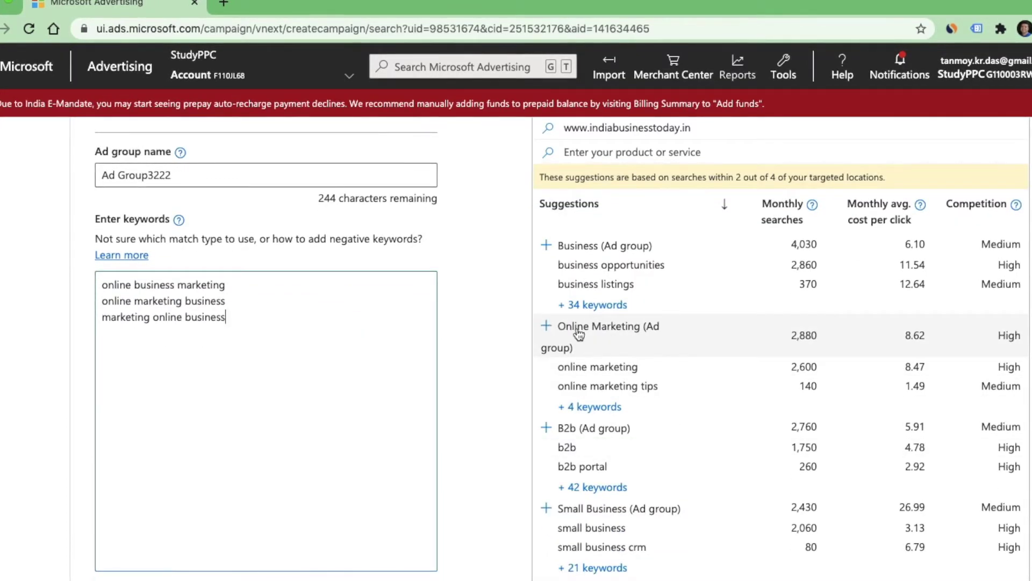
pyautogui.click(546, 327)
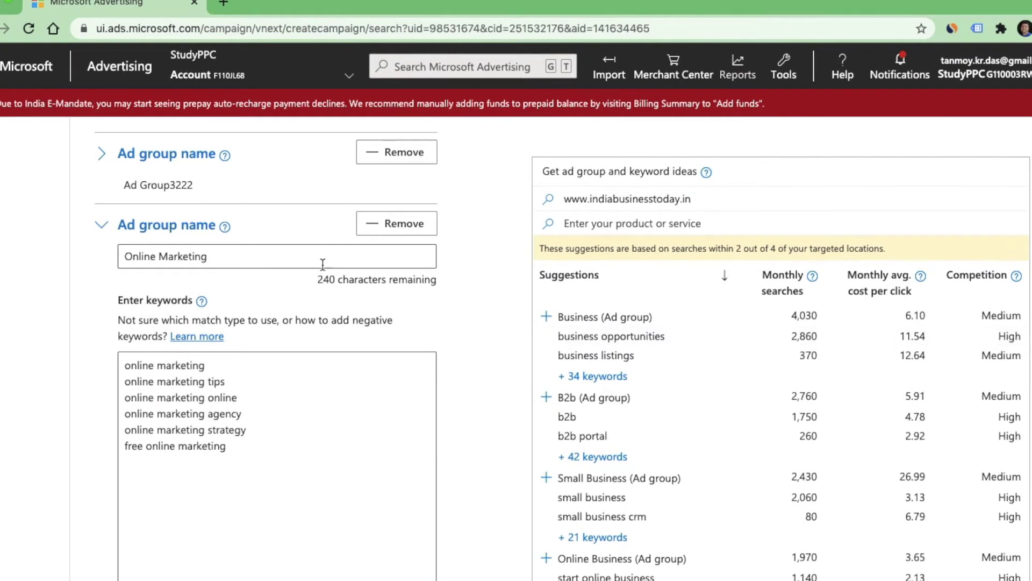
pyautogui.click(387, 224)
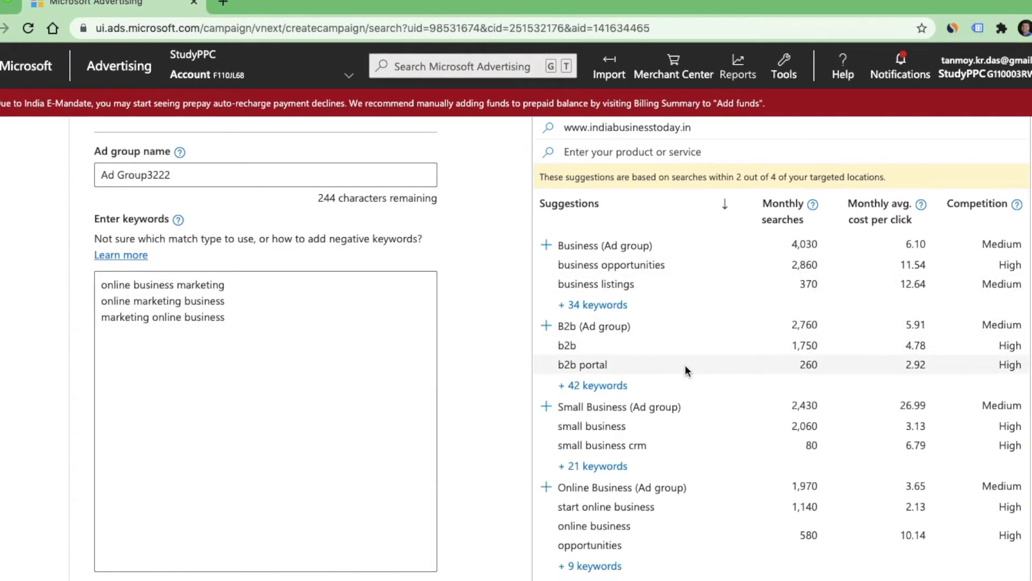
# - Add the keywords online business listing, business directory and online business directory to Ad Group3222, one per line
pyautogui.click(178, 356)
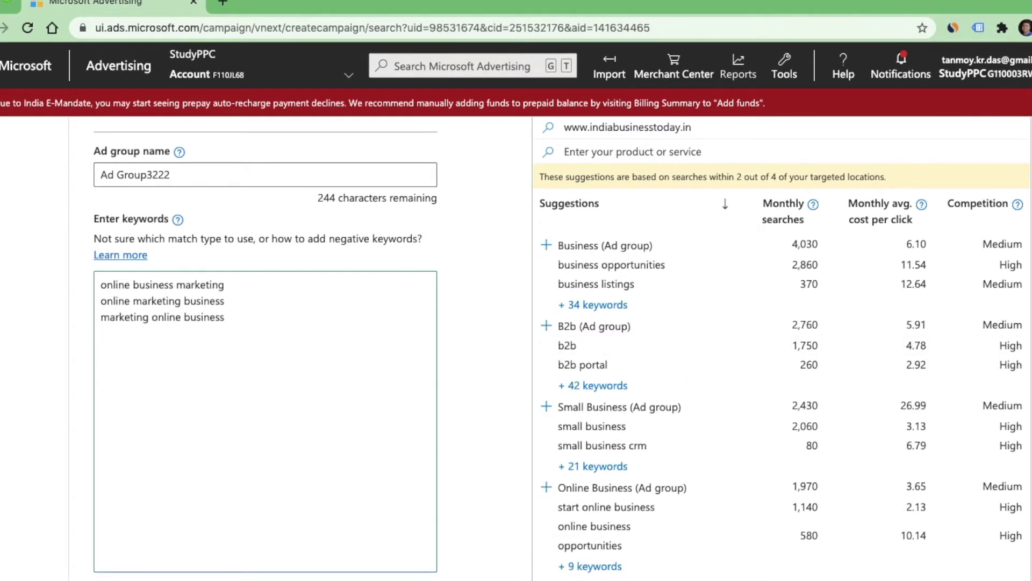
pyautogui.write('Best')
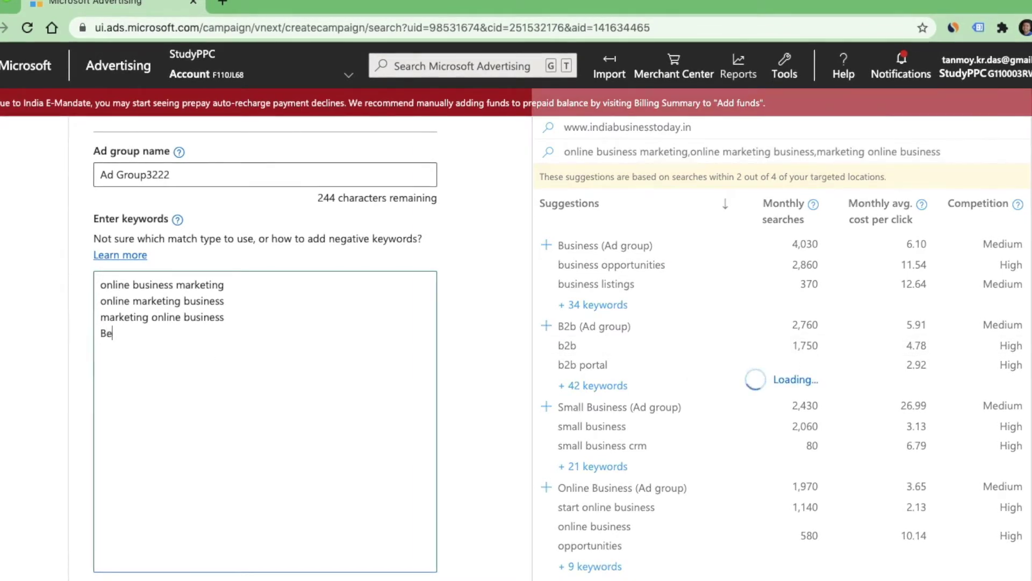
pyautogui.press('BackSpace')
pyautogui.press('BackSpace')
pyautogui.press('BackSpace')
pyautogui.press('BackSpace')
pyautogui.press('BackSpace')
pyautogui.write('online bus')
pyautogui.press('BackSpace')
pyautogui.write('usiness listing')
pyautogui.press('Return')
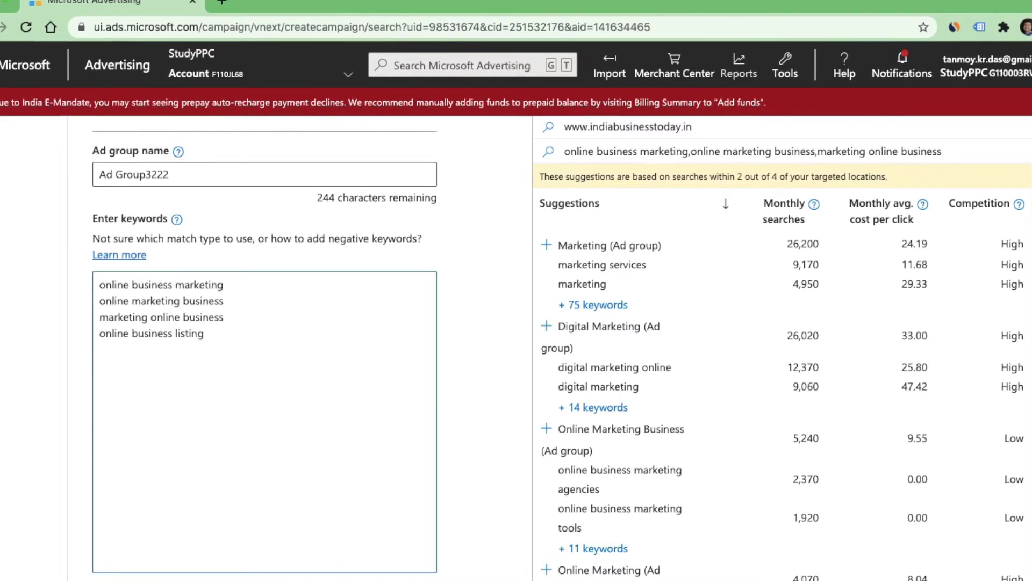
pyautogui.write('business directory ')
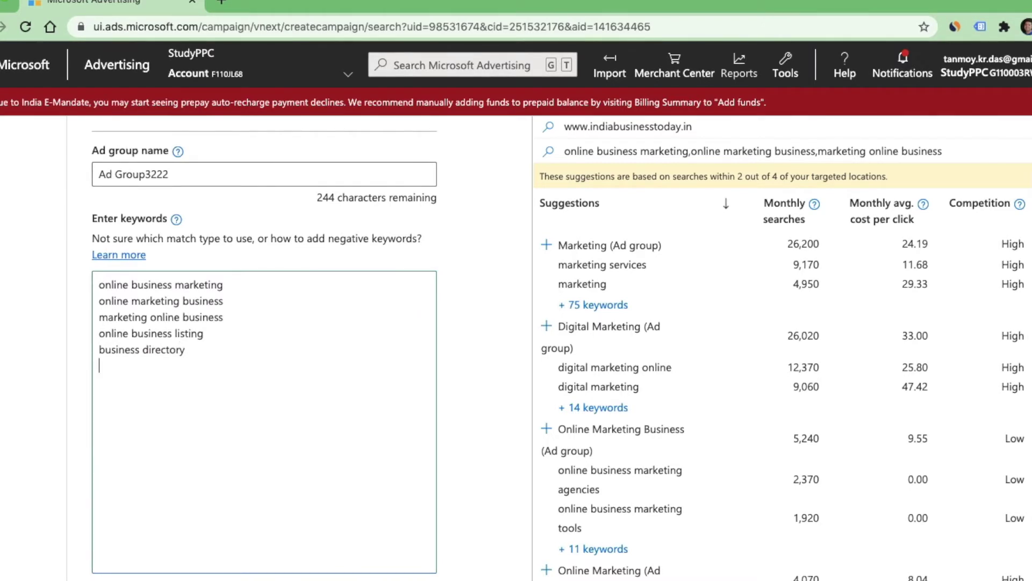
pyautogui.write('online busines')
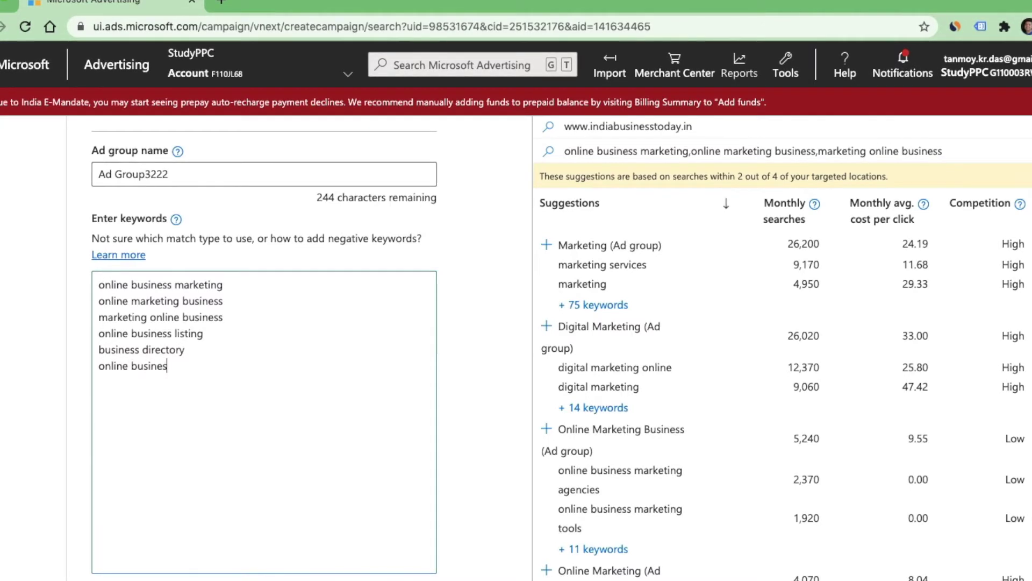
pyautogui.write('s directory')
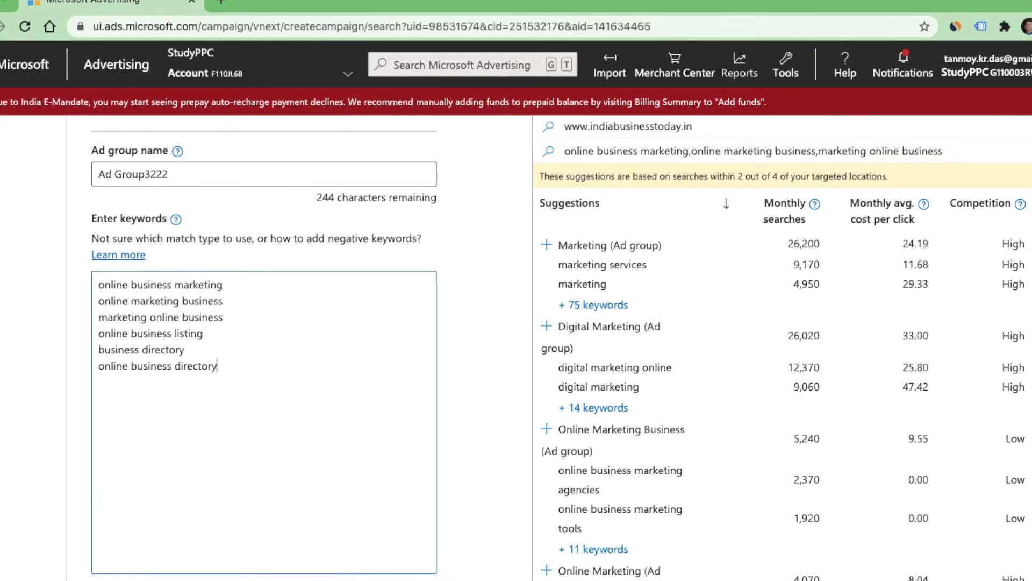
# - Proceed from the ad groups and keywords to the ads and ad extensions stage
pyautogui.scroll(-5, 205, 355)
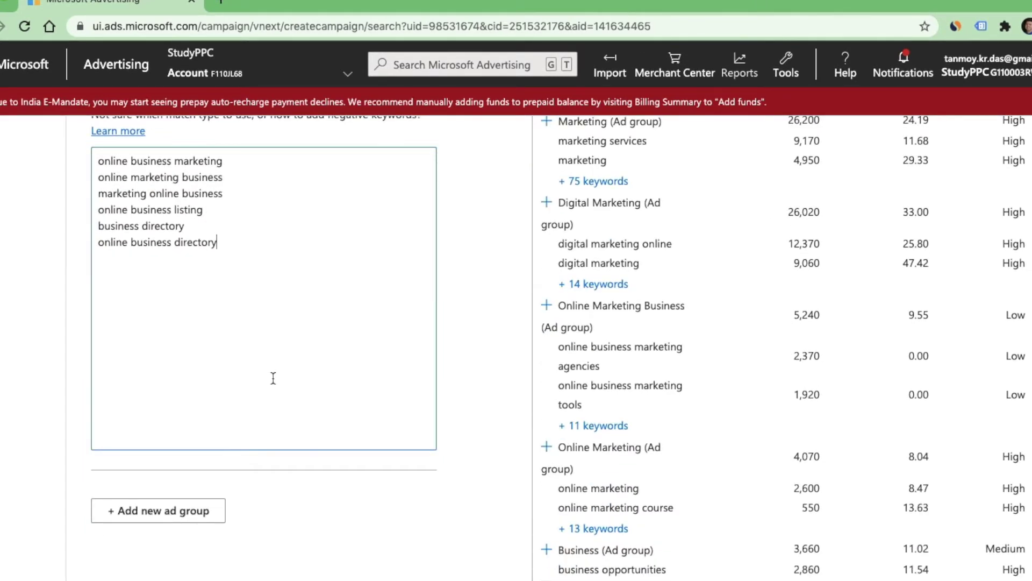
pyautogui.scroll(-1, 362, 515)
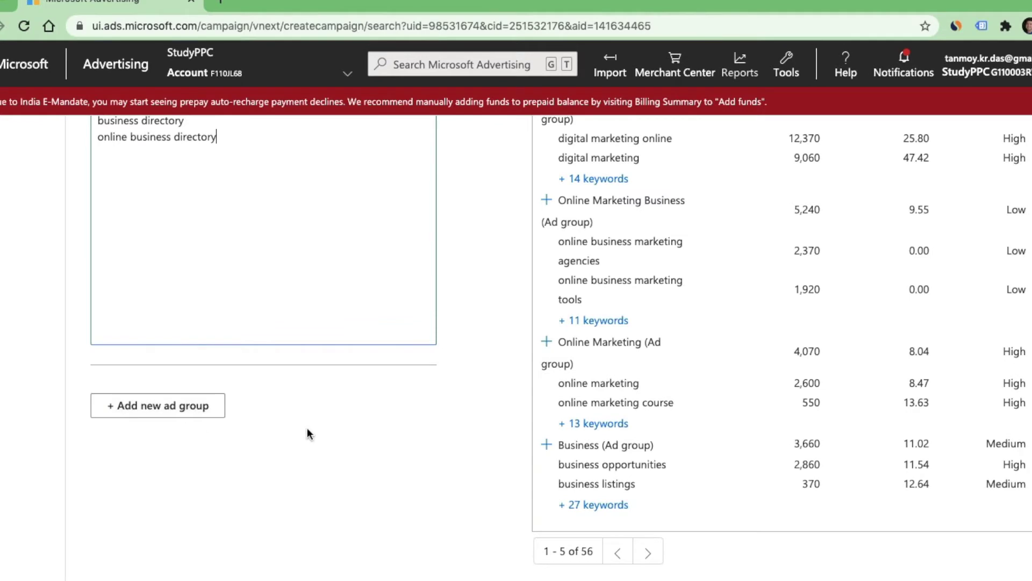
pyautogui.scroll(-2, 383, 453)
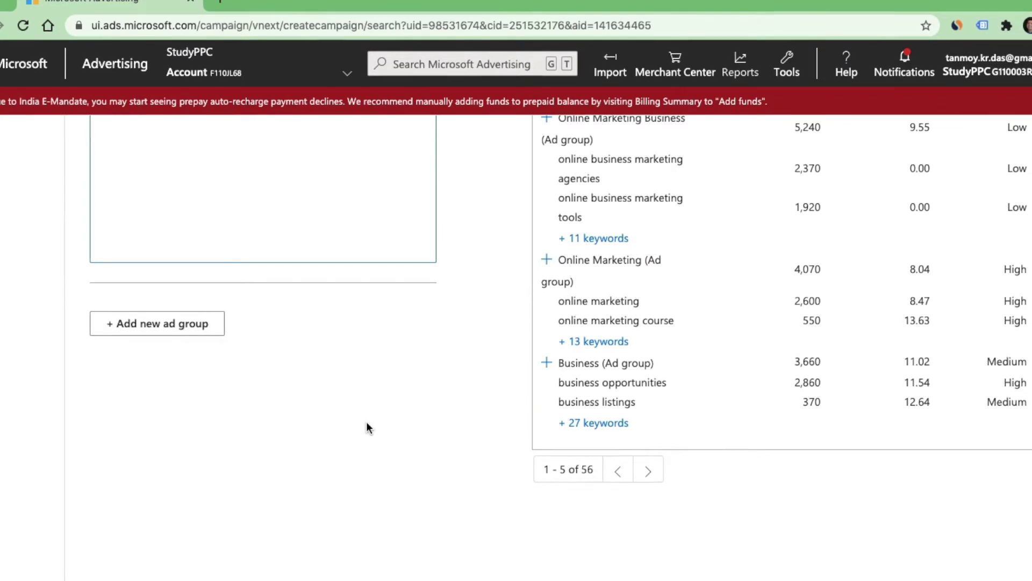
pyautogui.click(281, 485)
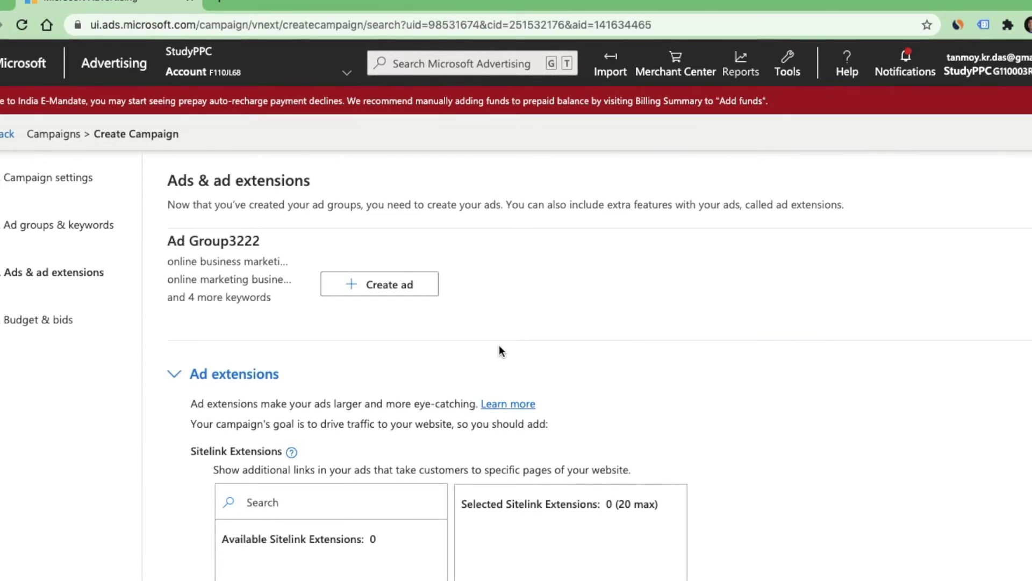
pyautogui.doubleClick(59, 273)
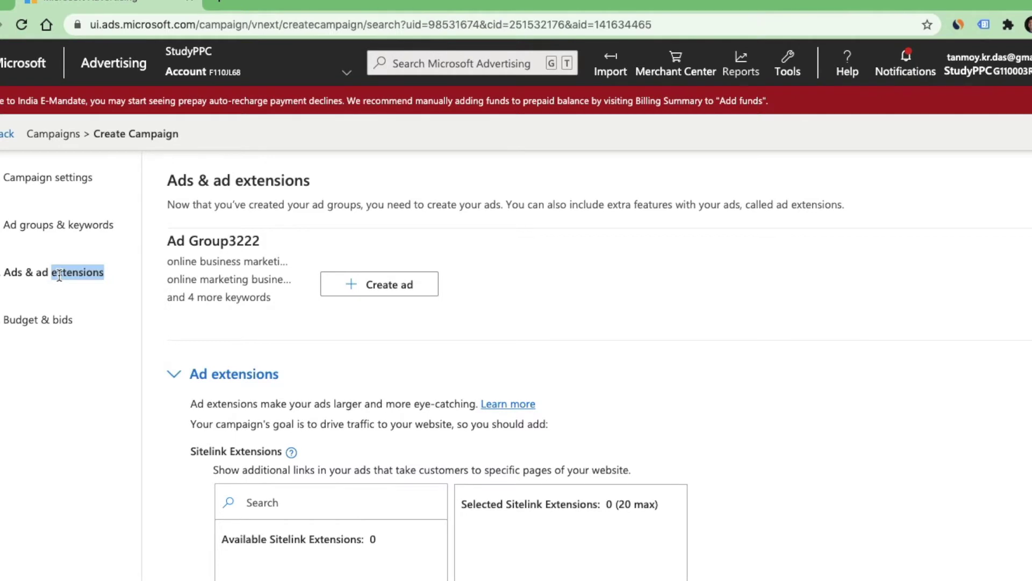
pyautogui.click(23, 273)
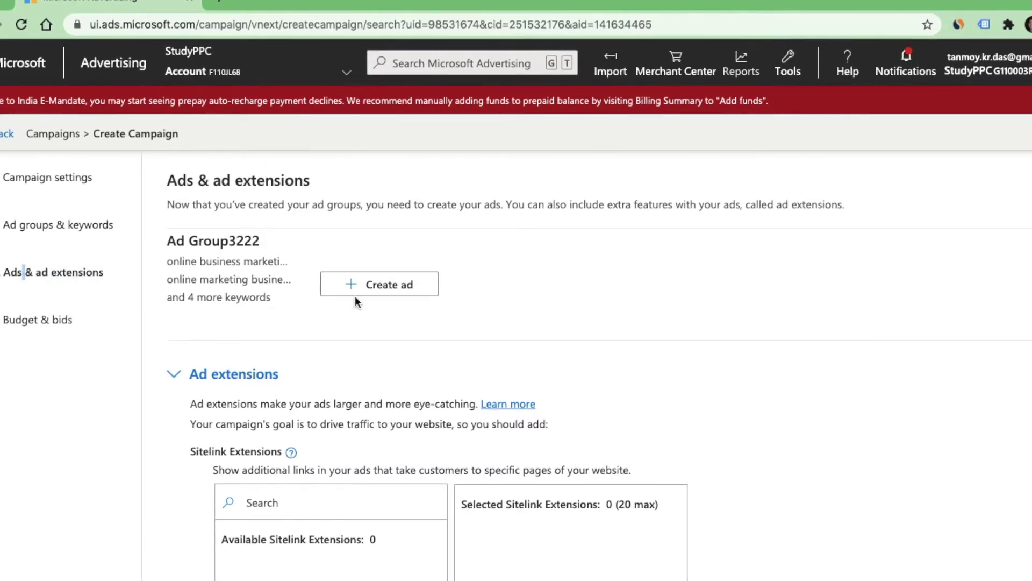
# - Start a new ad for Ad Group3222, keeping Responsive search ad as the ad type
pyautogui.click(389, 288)
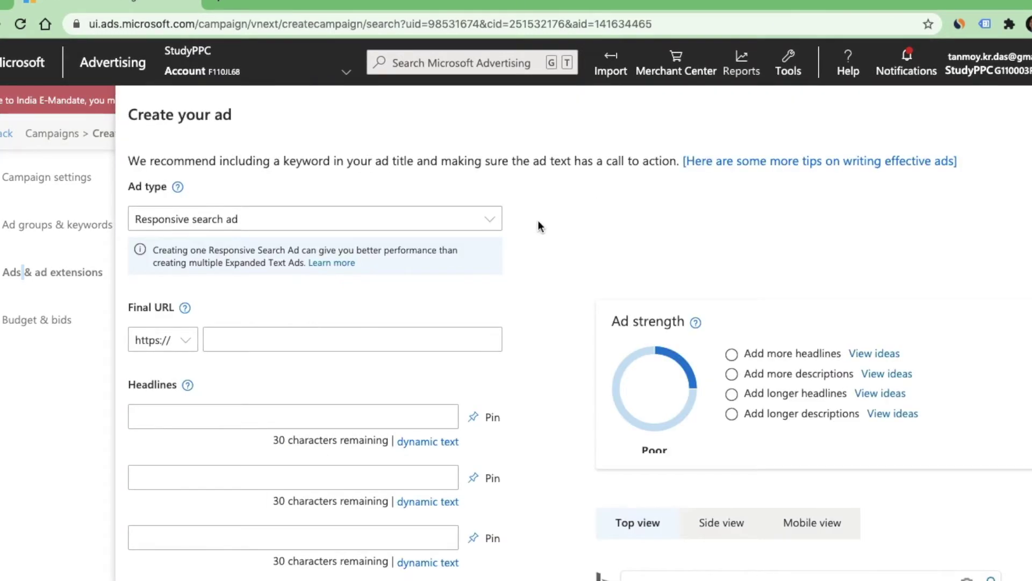
pyautogui.click(490, 221)
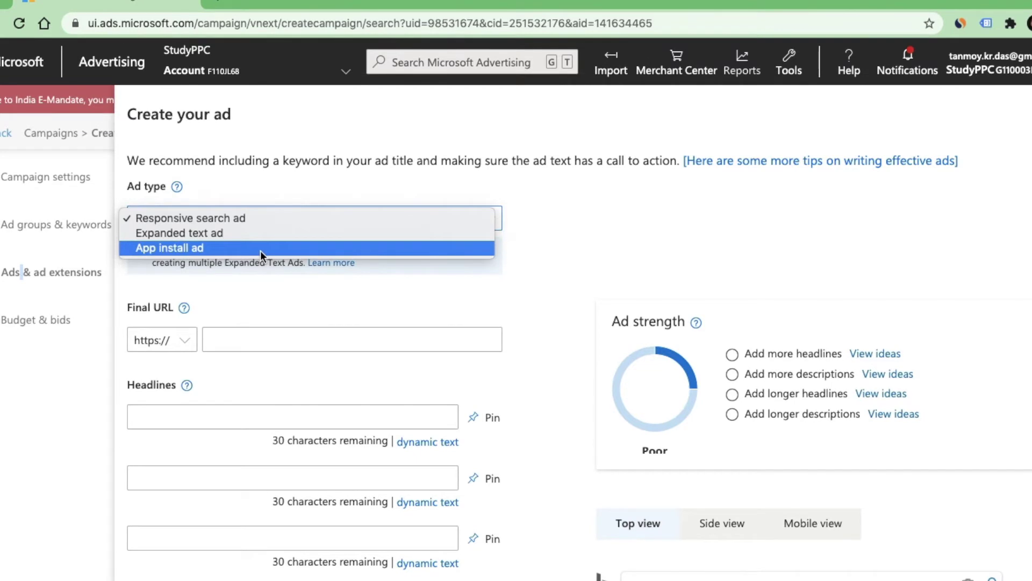
pyautogui.click(260, 222)
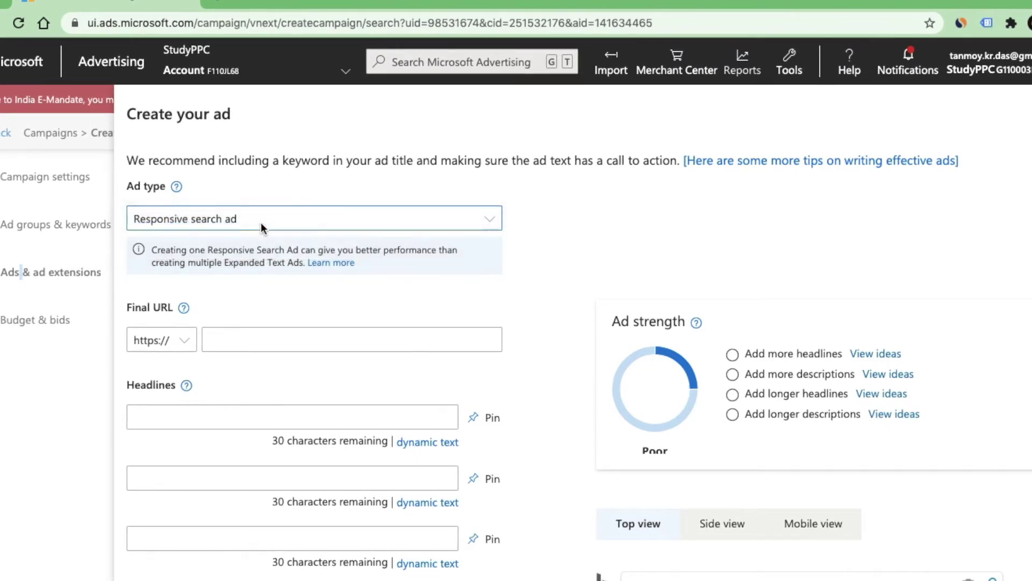
pyautogui.click(541, 343)
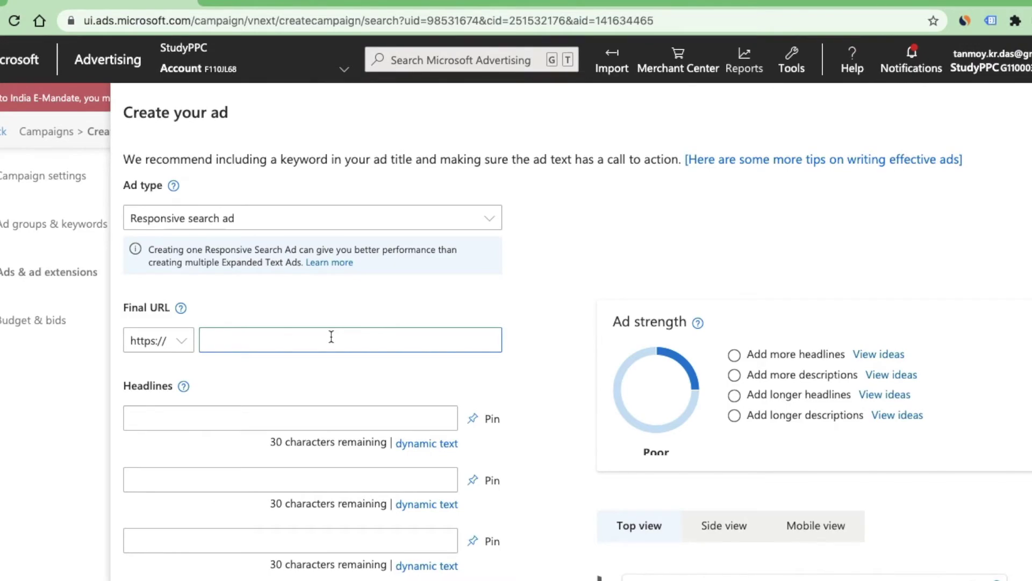
pyautogui.click(219, 1)
pyautogui.write('www.inid')
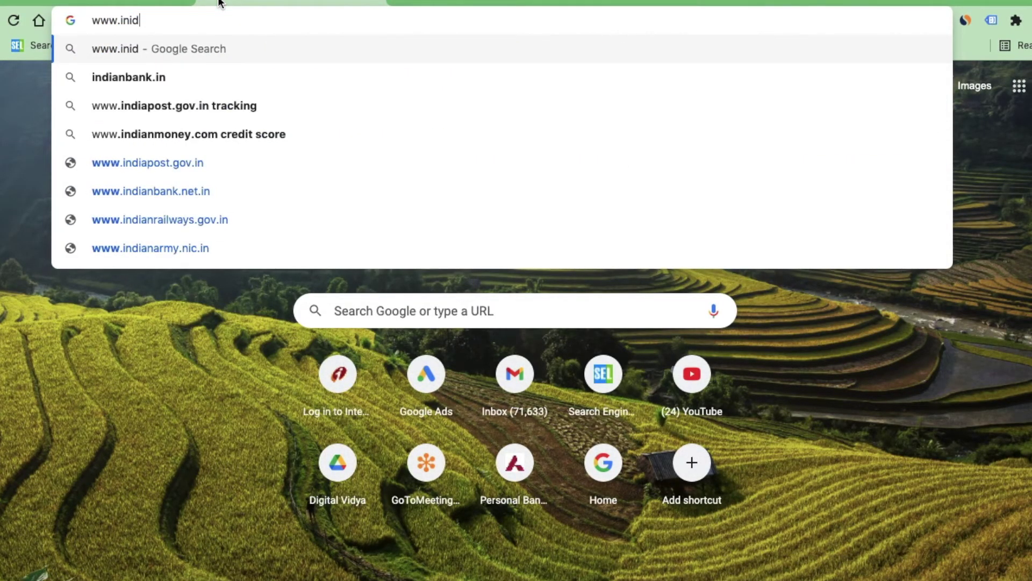
pyautogui.write('a')
pyautogui.press('BackSpace')
pyautogui.press('BackSpace')
pyautogui.press('BackSpace')
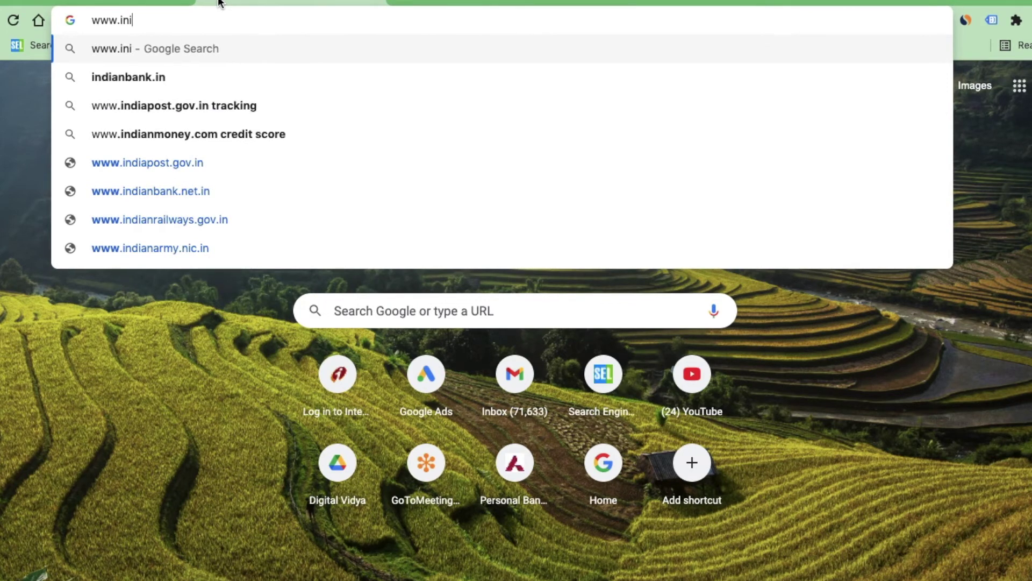
pyautogui.write('diav')
pyautogui.press('BackSpace')
pyautogui.write('busi')
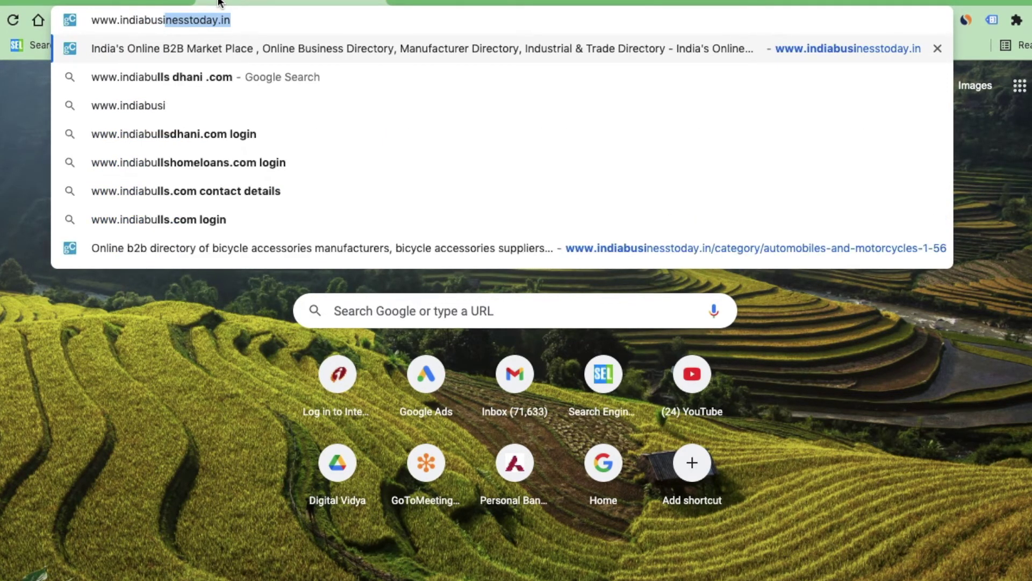
pyautogui.press('Return')
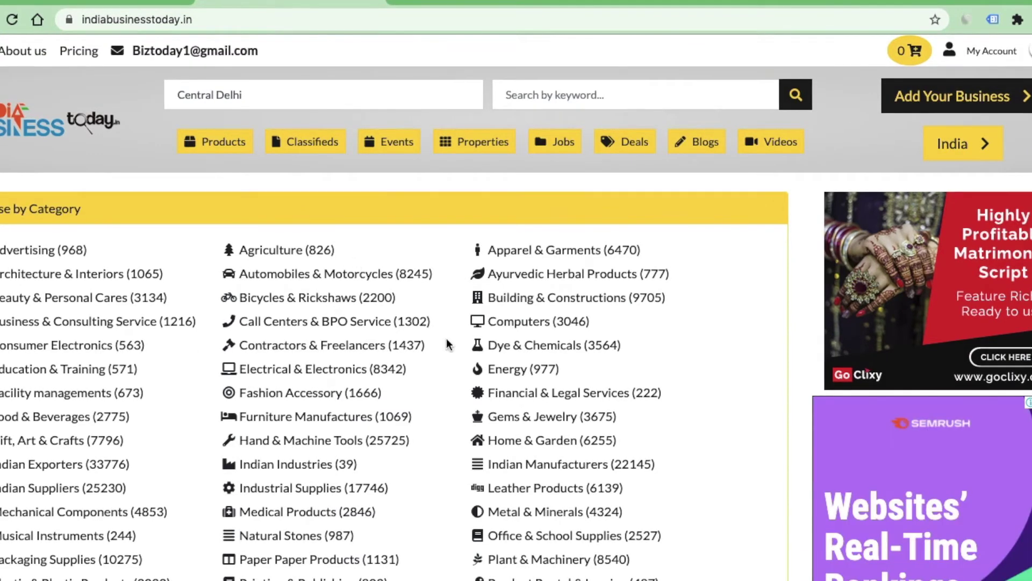
pyautogui.click(526, 324)
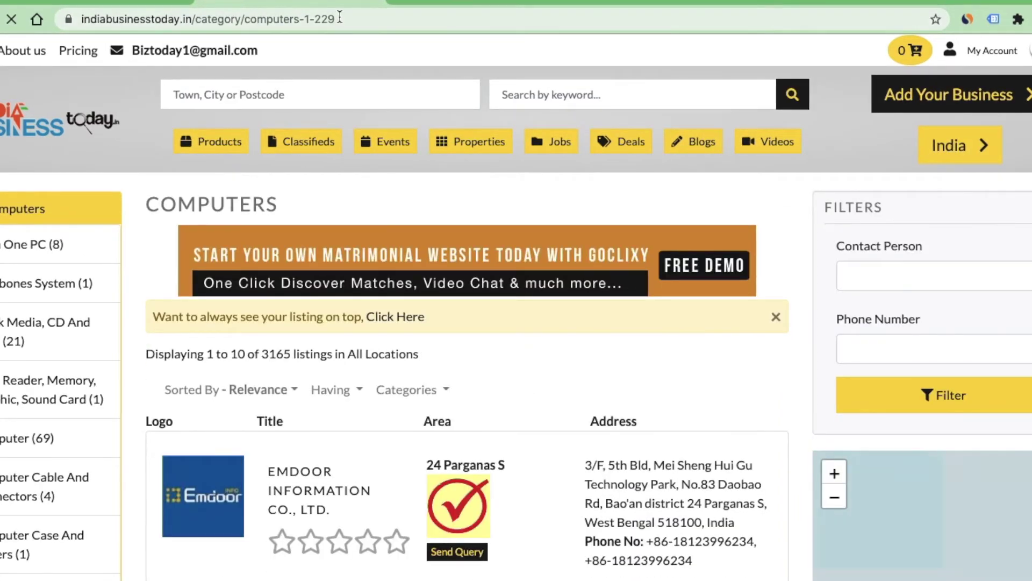
pyautogui.click(340, 18)
pyautogui.hotkey('ctrl', 'c')
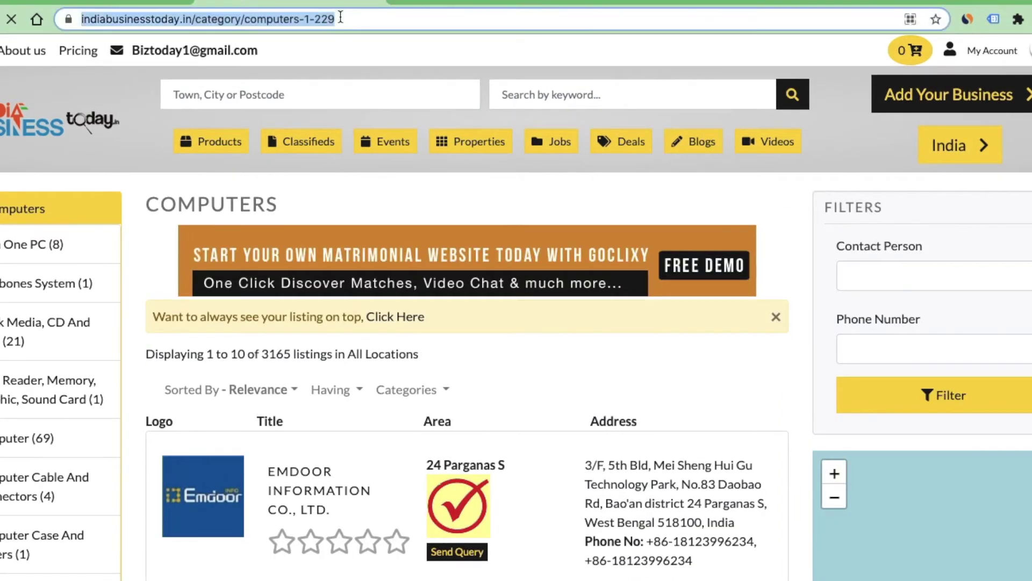
pyautogui.click(138, 2)
pyautogui.click(221, 340)
pyautogui.hotkey('ctrl', 'v')
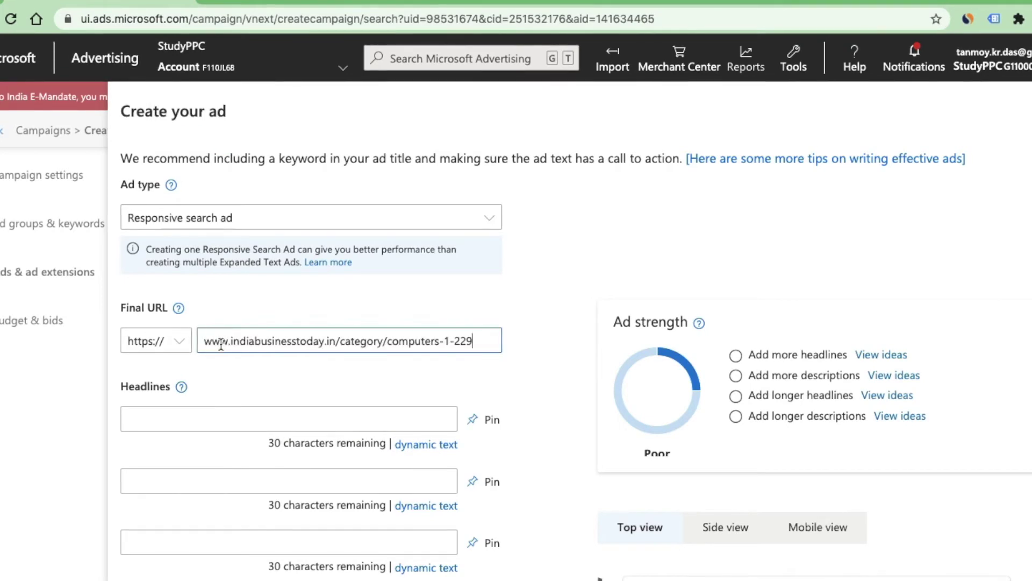
# - Enter "Best Online Business Directory" as the ad's first headline
pyautogui.click(199, 421)
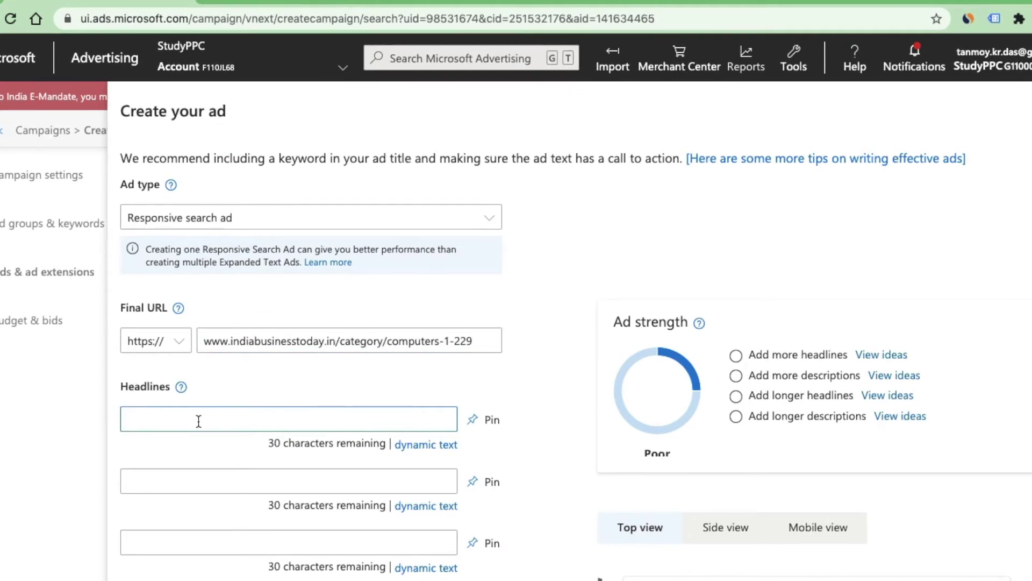
pyautogui.write('B')
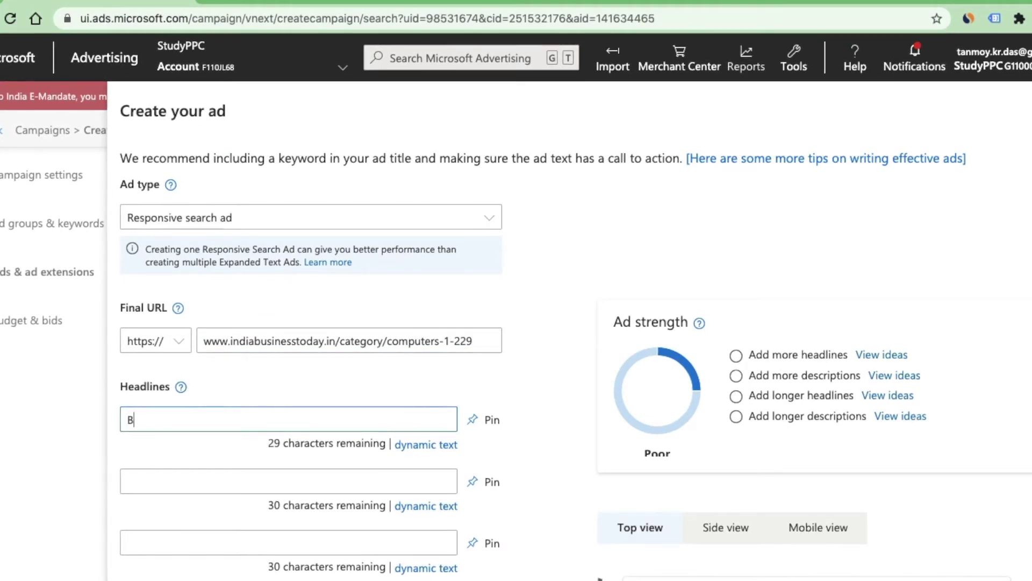
pyautogui.write('est Online ')
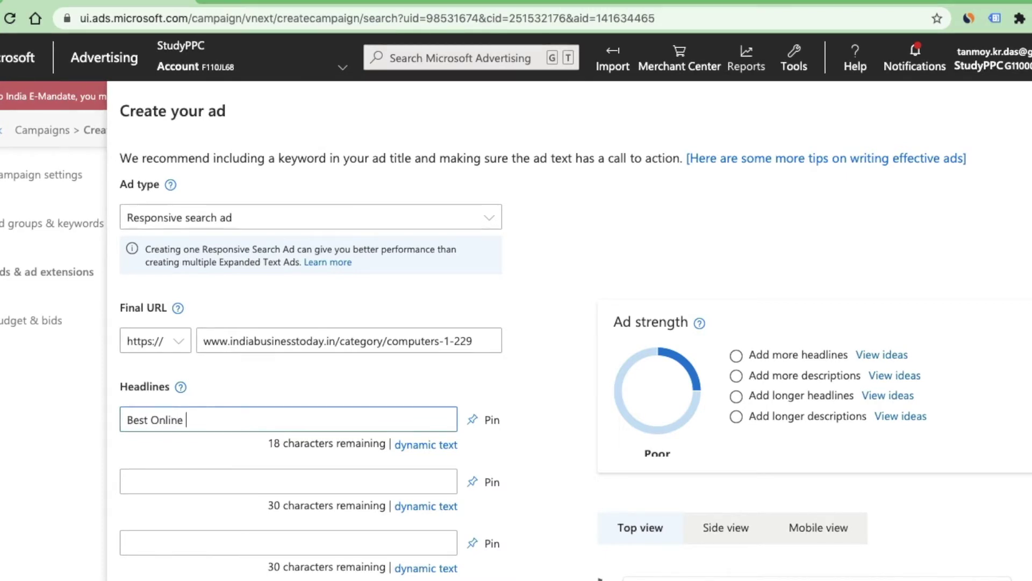
pyautogui.write('Business Direc')
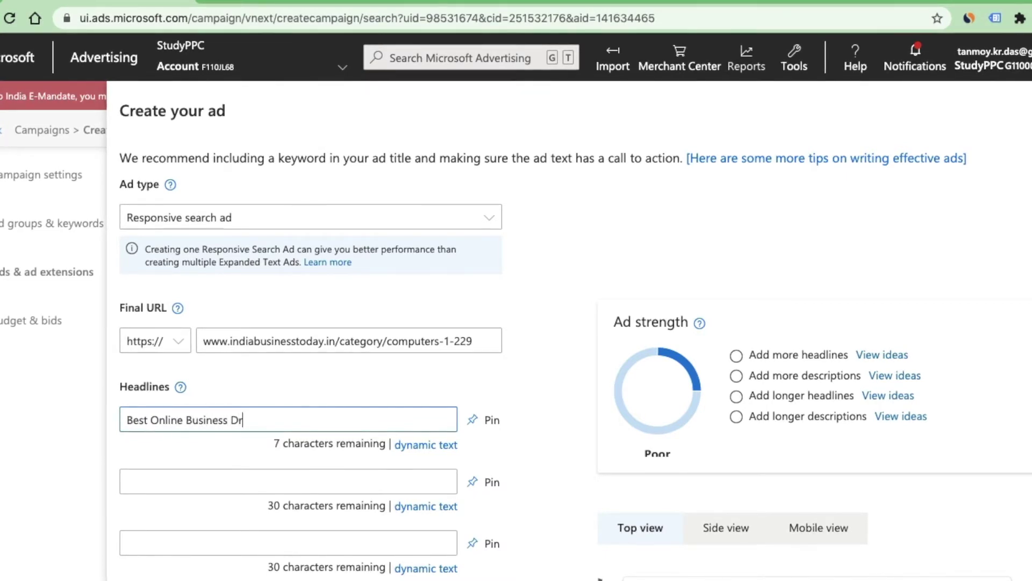
pyautogui.write('tory')
# - Enter "Online Business Directory For" as the ad's second headline
pyautogui.press('Tab')
pyautogui.press('Tab')
pyautogui.press('Tab')
pyautogui.write('Onli')
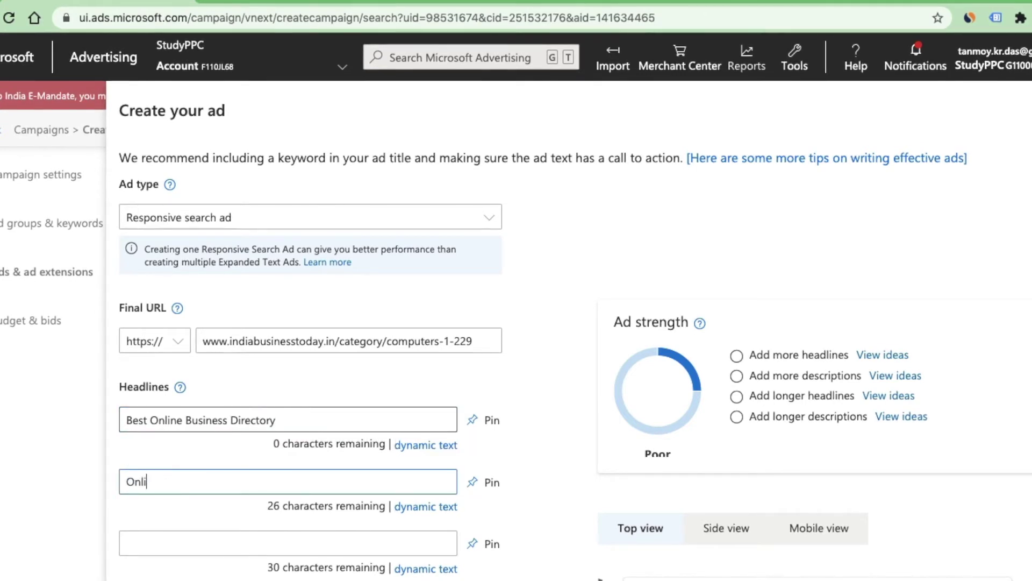
pyautogui.write('ne Business ')
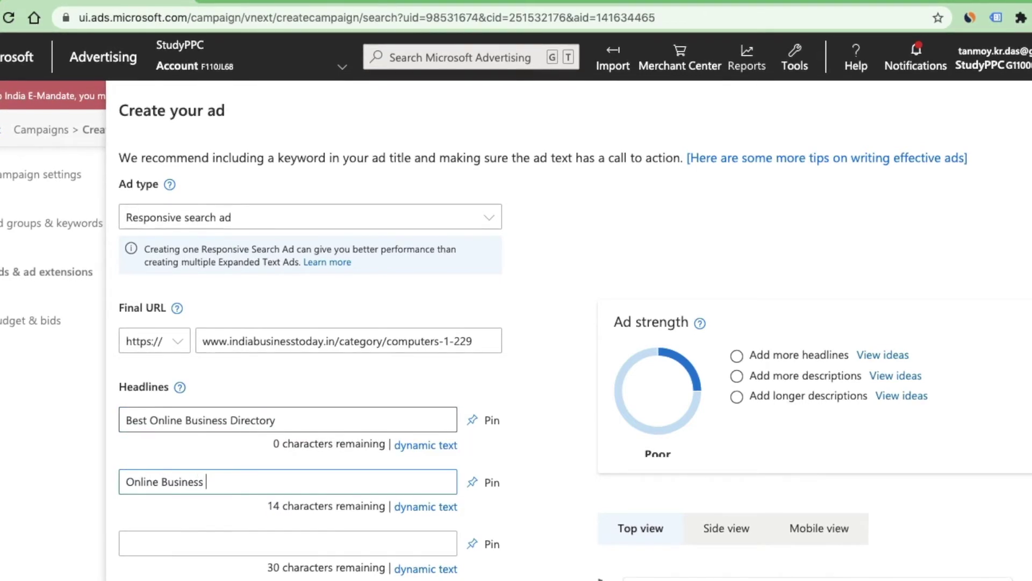
pyautogui.write('Director')
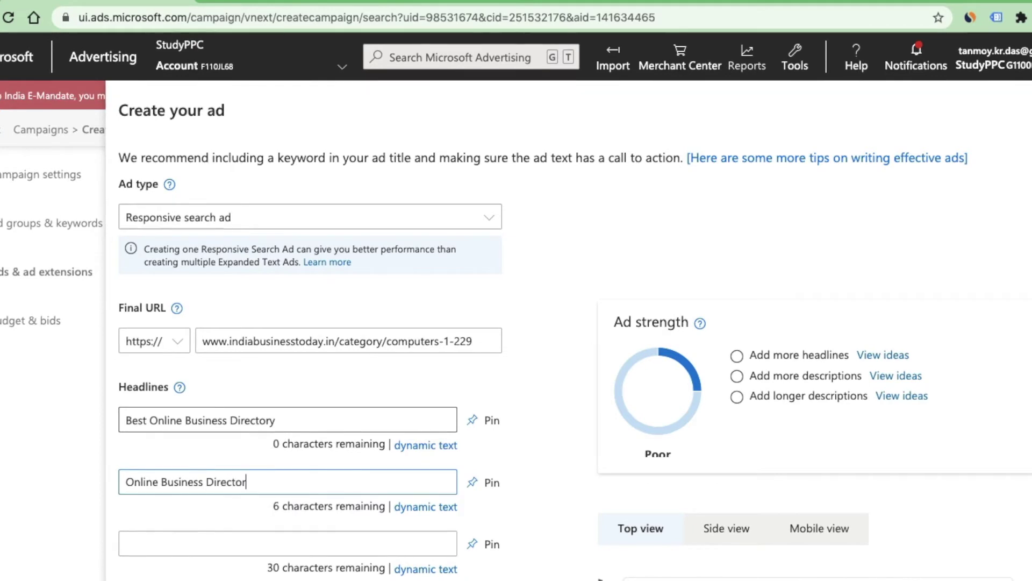
pyautogui.write('y For')
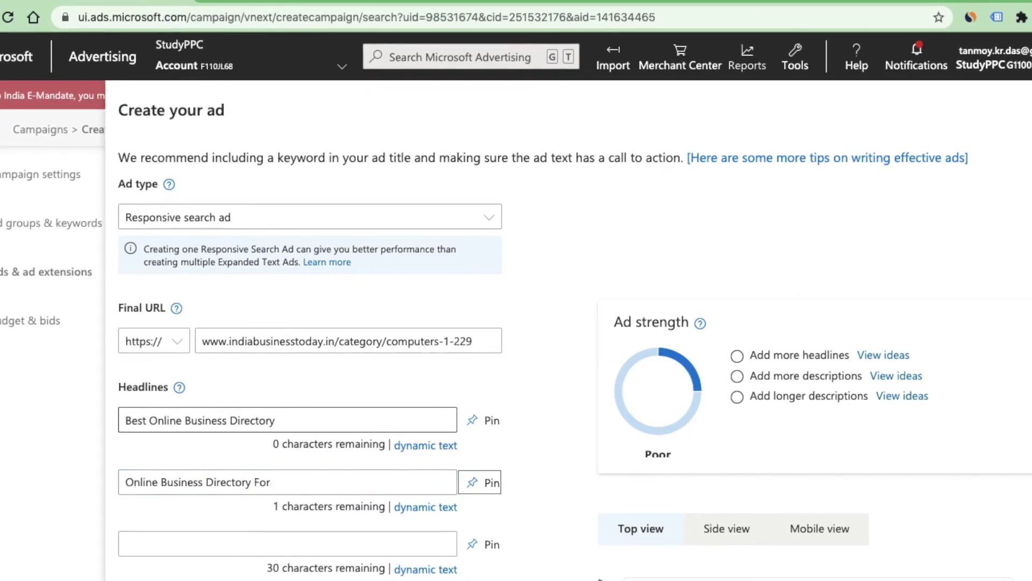
# - Enter "Everyone. Come Today And Sign" as the ad's third headline
pyautogui.click(129, 543)
pyautogui.write('E')
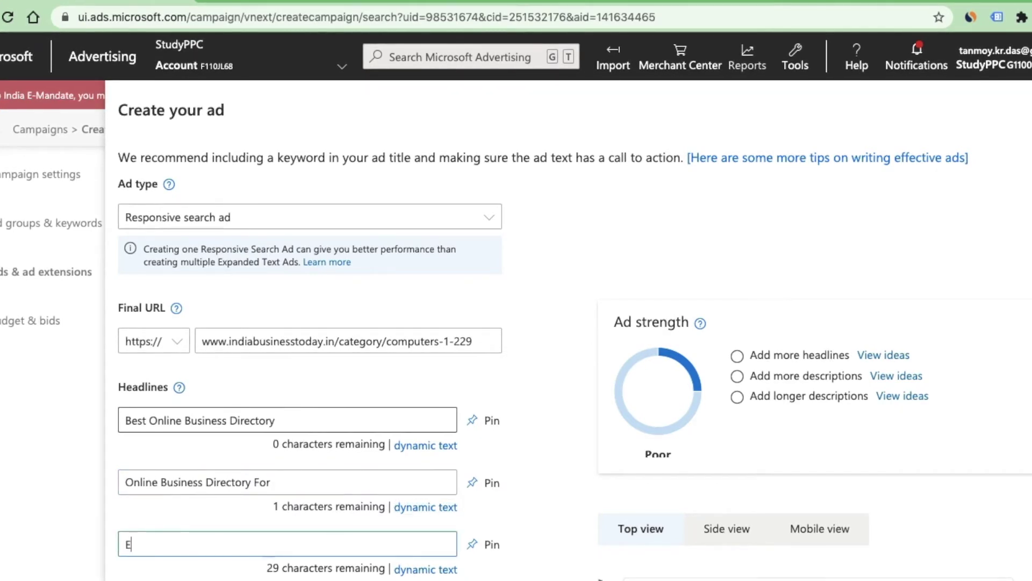
pyautogui.write('veryone. ')
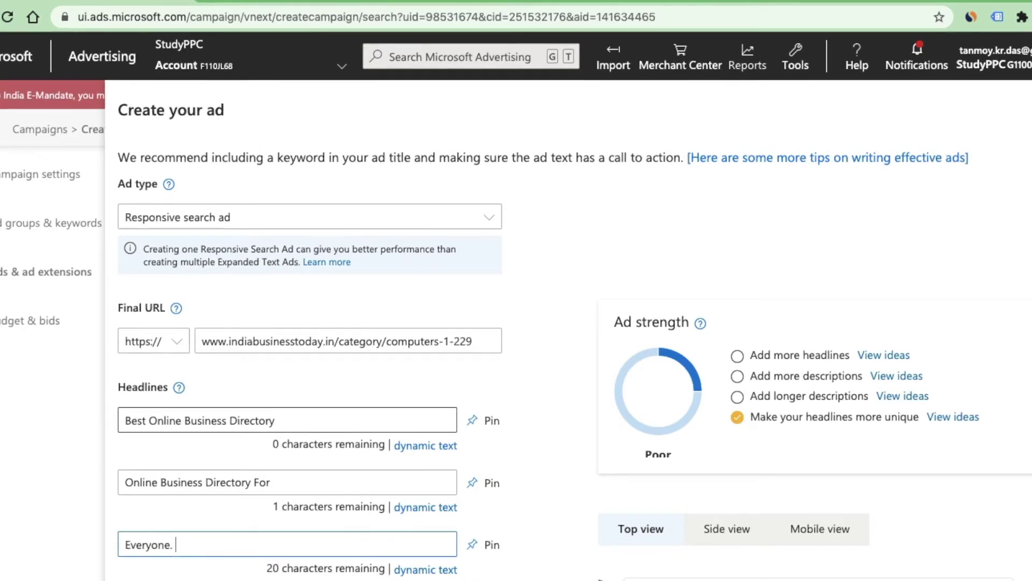
pyautogui.write('Come Toda')
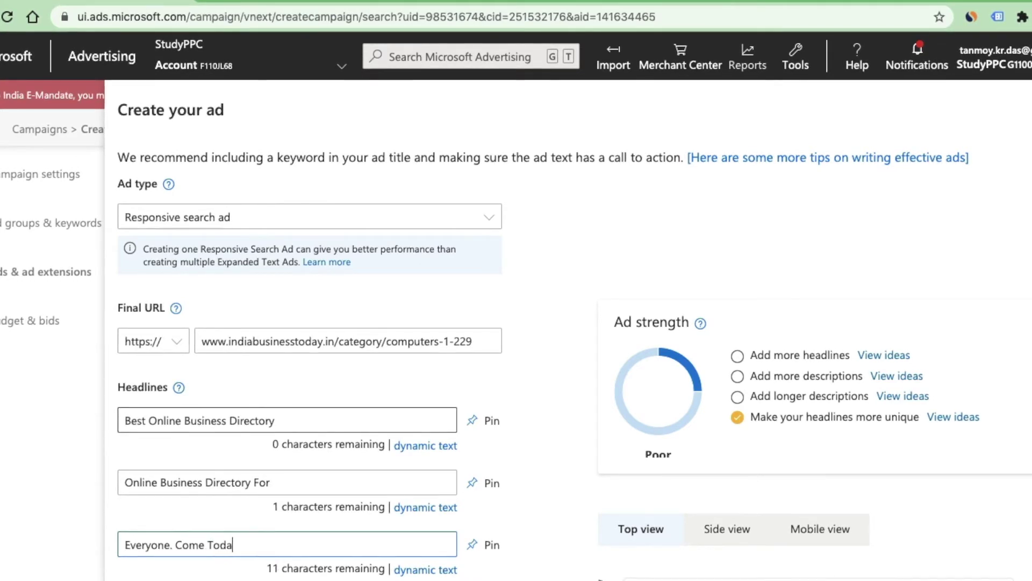
pyautogui.write('y And Sign')
# - Enter "Up. Best Deals For Everyone." as the ad's fourth headline
pyautogui.press('Tab')
pyautogui.press('Tab')
pyautogui.press('Tab')
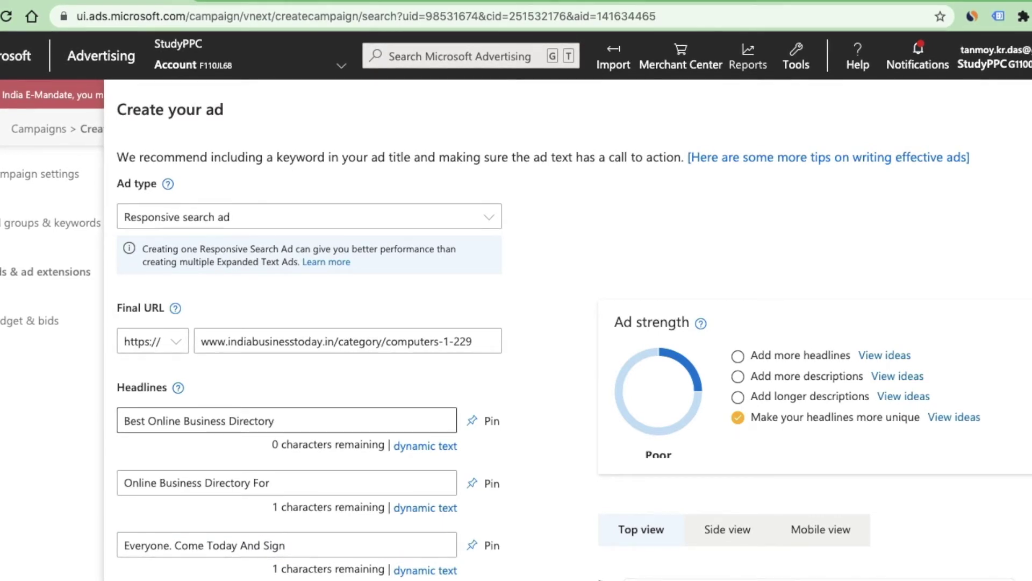
pyautogui.write('Up. B')
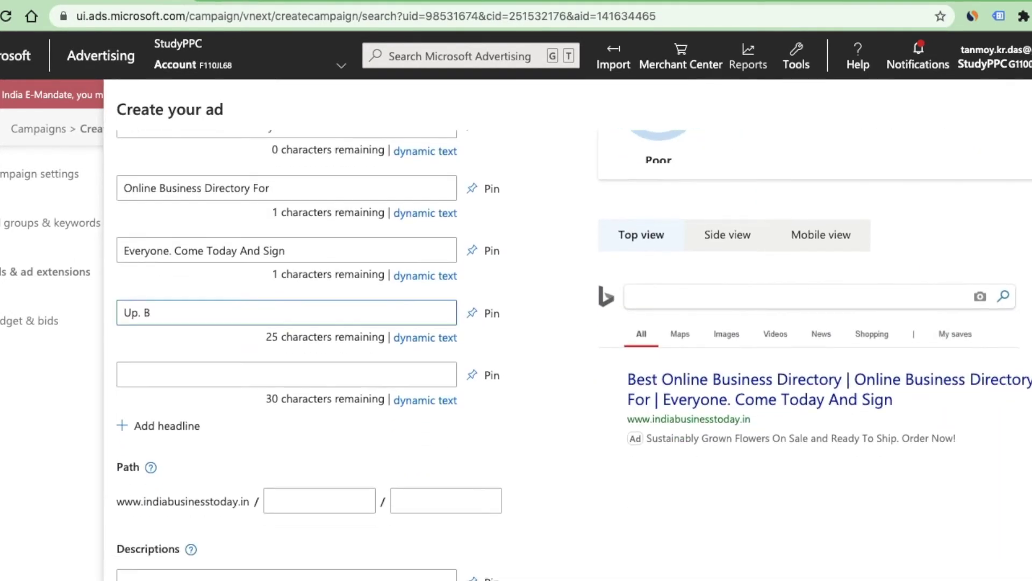
pyautogui.write('est')
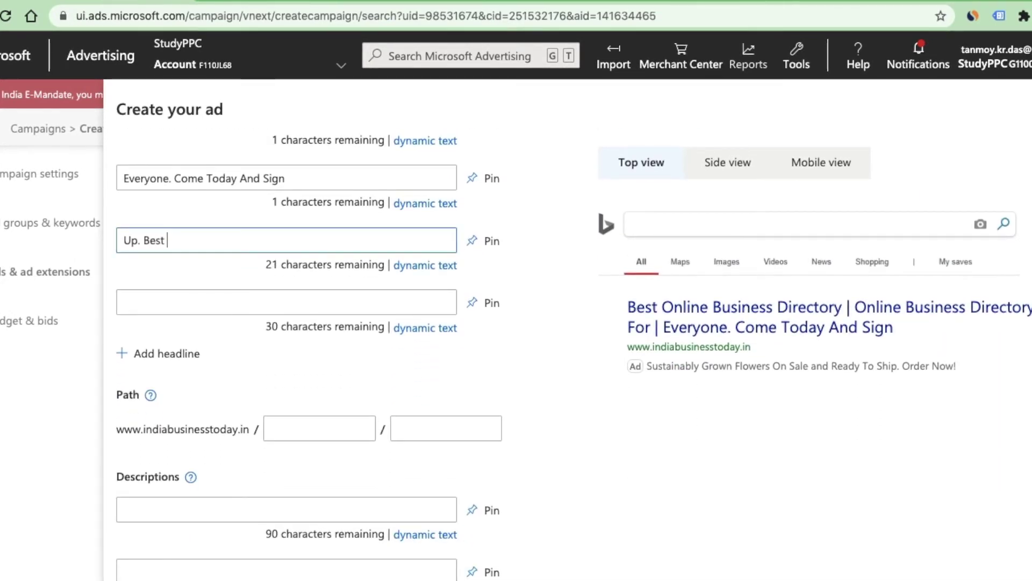
pyautogui.write(' De')
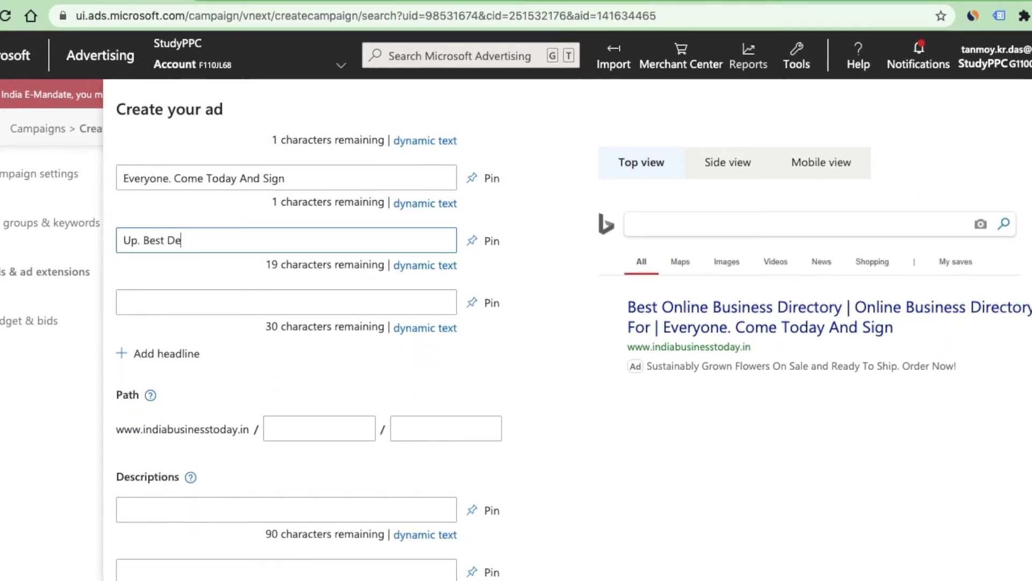
pyautogui.write('als For Ever')
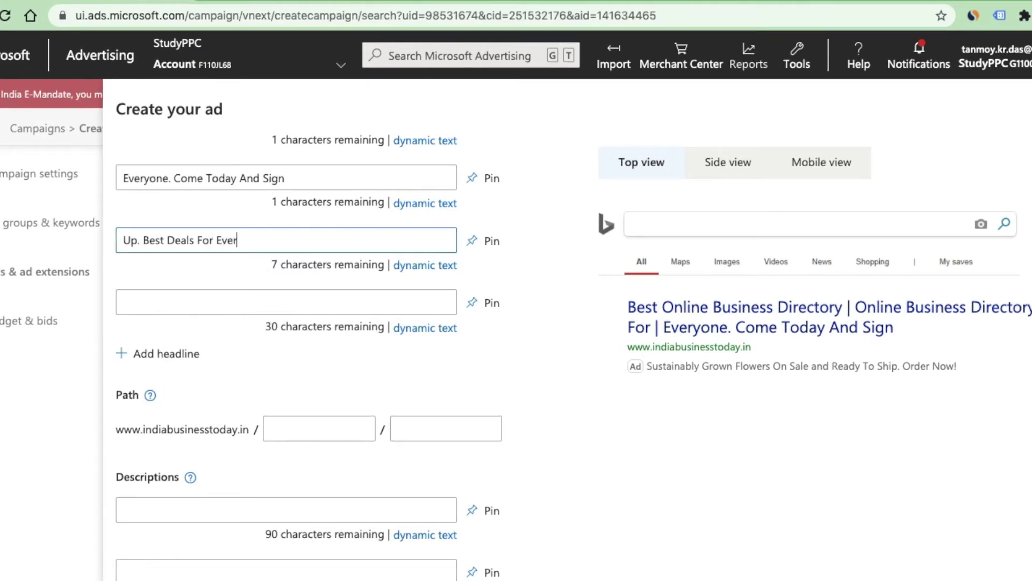
pyautogui.write('yon.')
pyautogui.write('e.')
# - Enter "Come Today And Register." as the ad's fifth headline
pyautogui.press('Tab')
pyautogui.press('Tab')
pyautogui.write('Come')
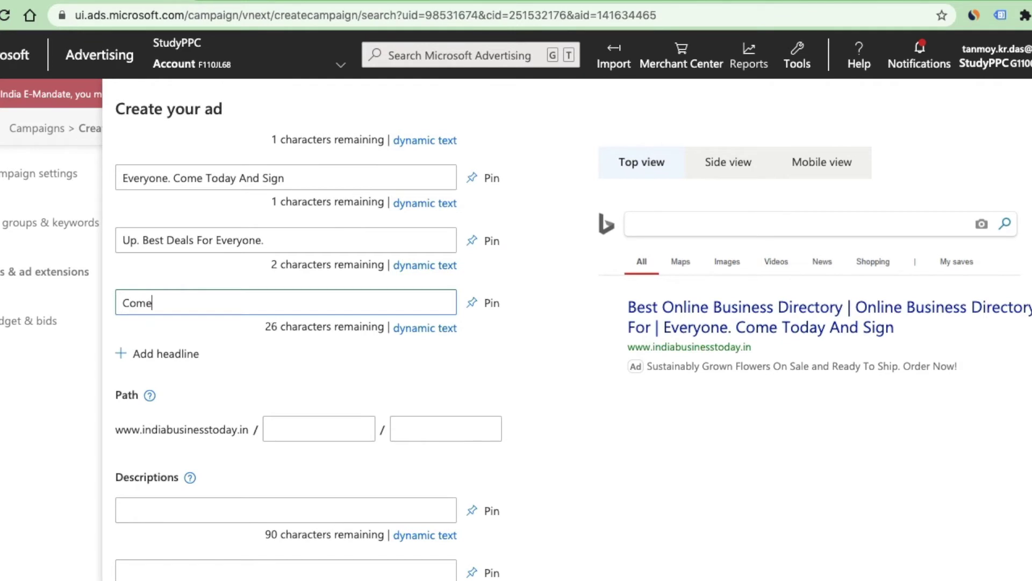
pyautogui.write(' Today And ')
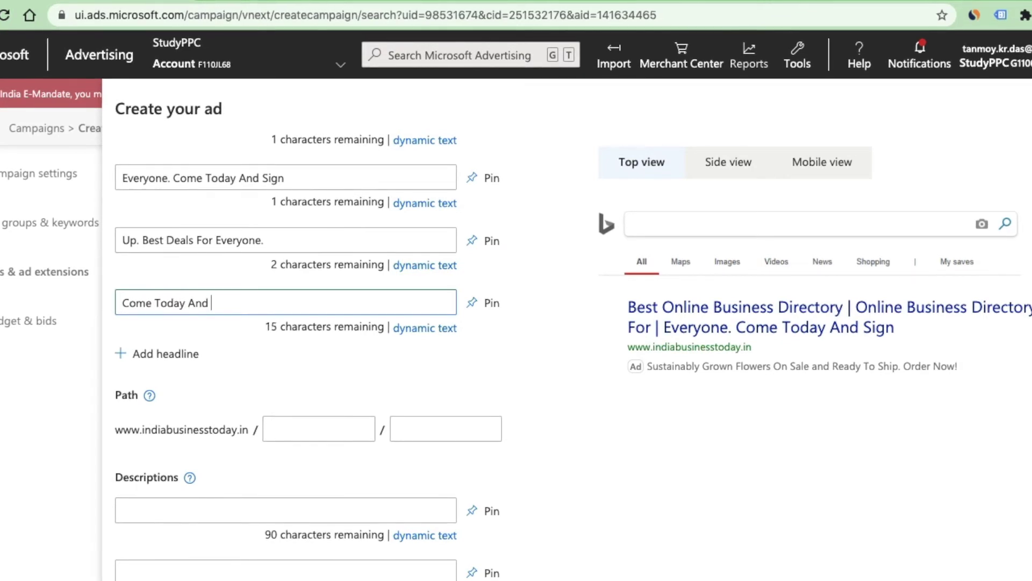
pyautogui.write('Register.')
# - Set the two parts of the ad's display path to buyers and registration
pyautogui.scroll(-1, 556, 451)
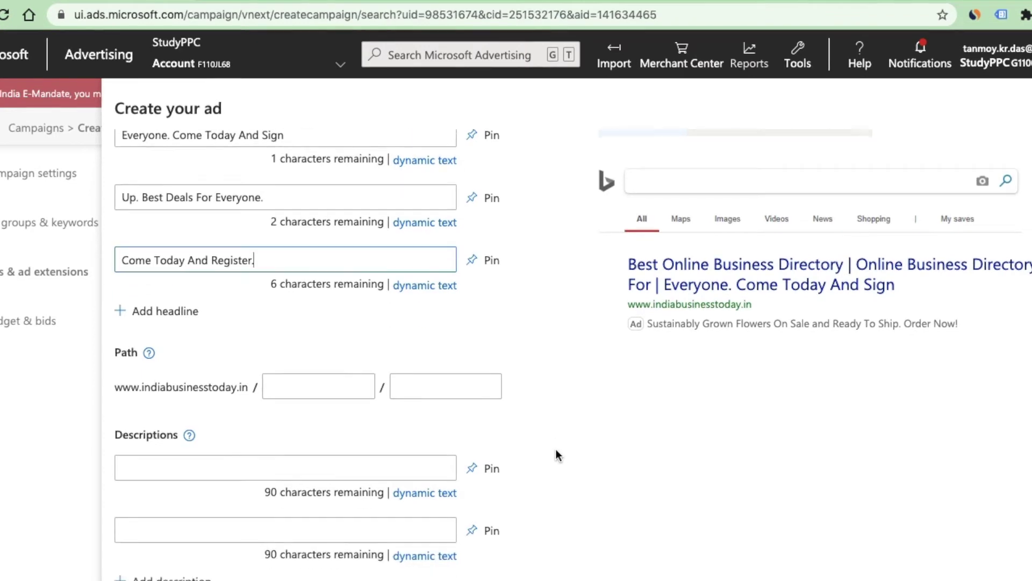
pyautogui.click(309, 385)
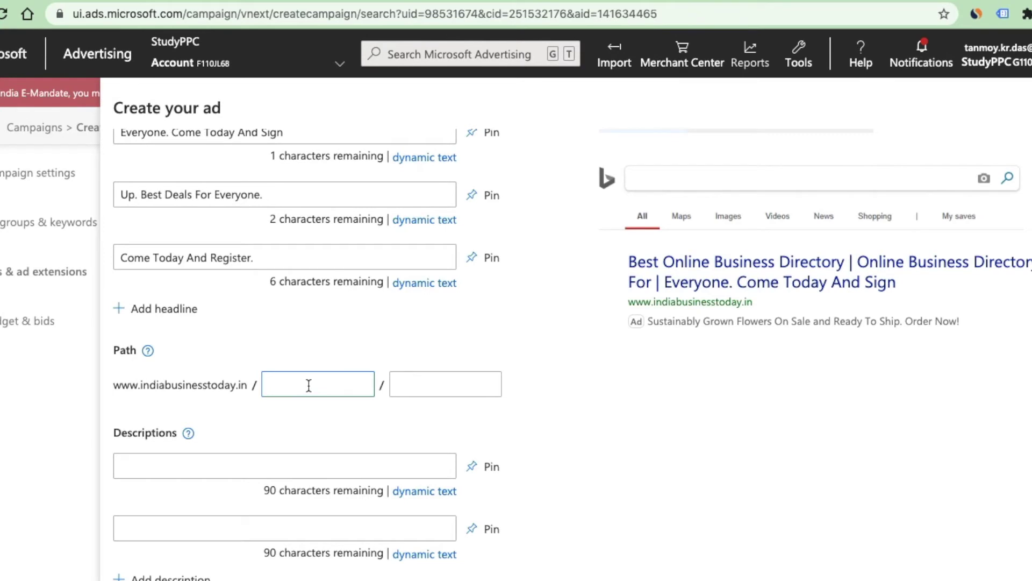
pyautogui.write('buyers')
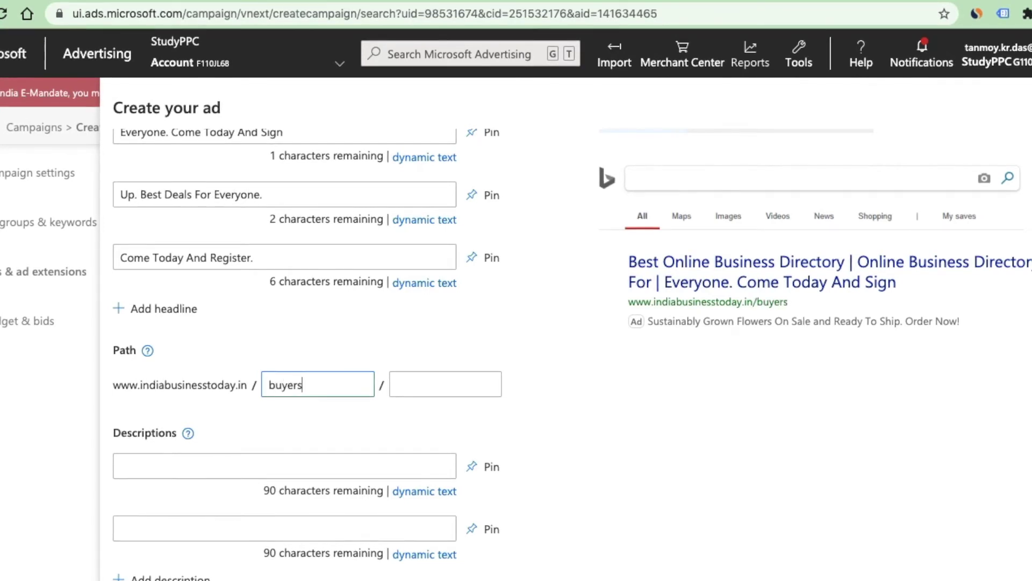
pyautogui.click(446, 383)
pyautogui.write('regis')
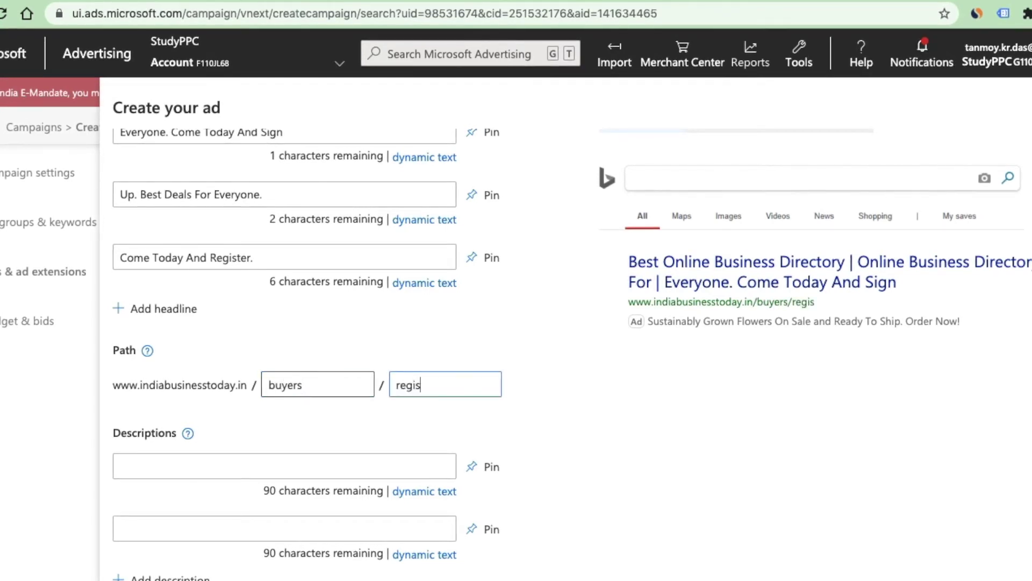
pyautogui.write('tration')
pyautogui.press('BackSpace')
pyautogui.press('BackSpace')
pyautogui.press('BackSpace')
pyautogui.write('s')
pyautogui.click(448, 385)
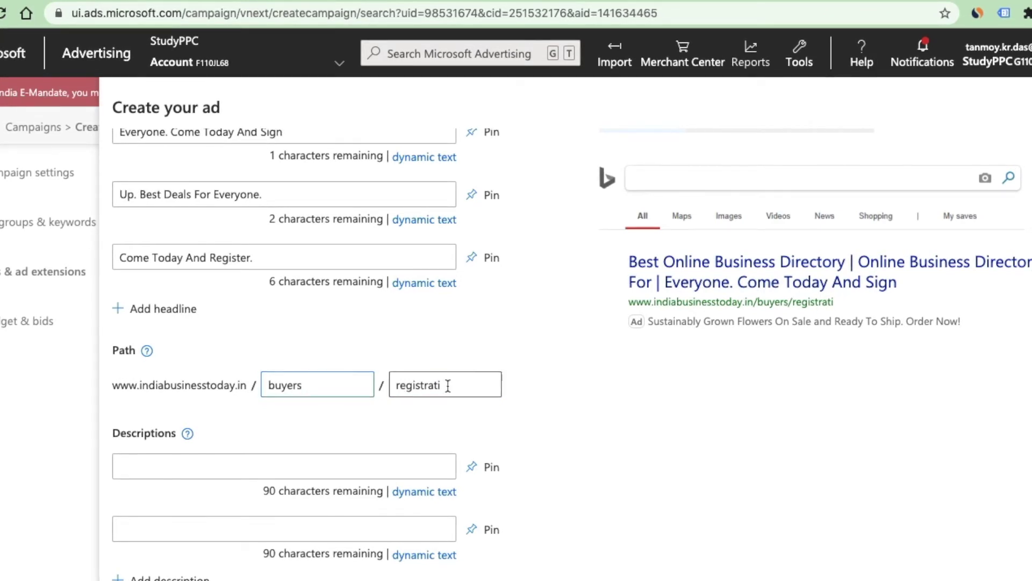
pyautogui.click(448, 385)
pyautogui.write('on')
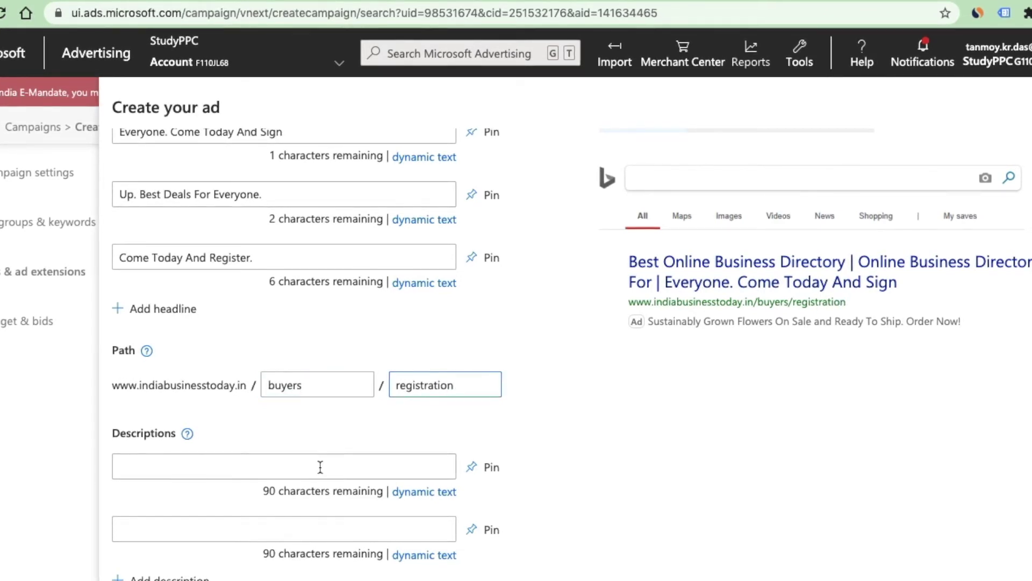
# - Enter "Come Today And Get Great Deals Today." as the ad's first description
pyautogui.click(299, 468)
pyautogui.scroll(-2, 511, 466)
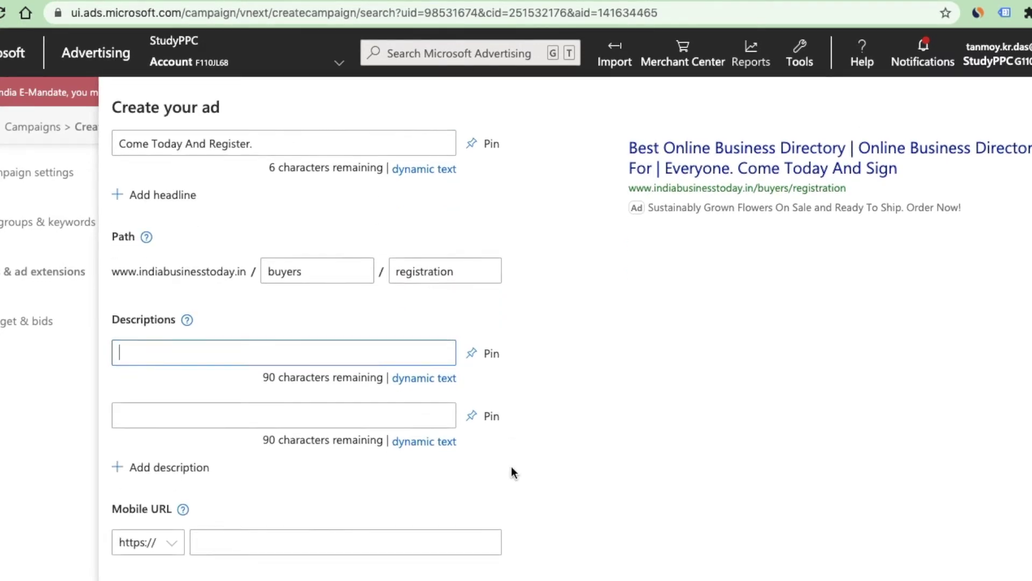
pyautogui.write('Come Today A')
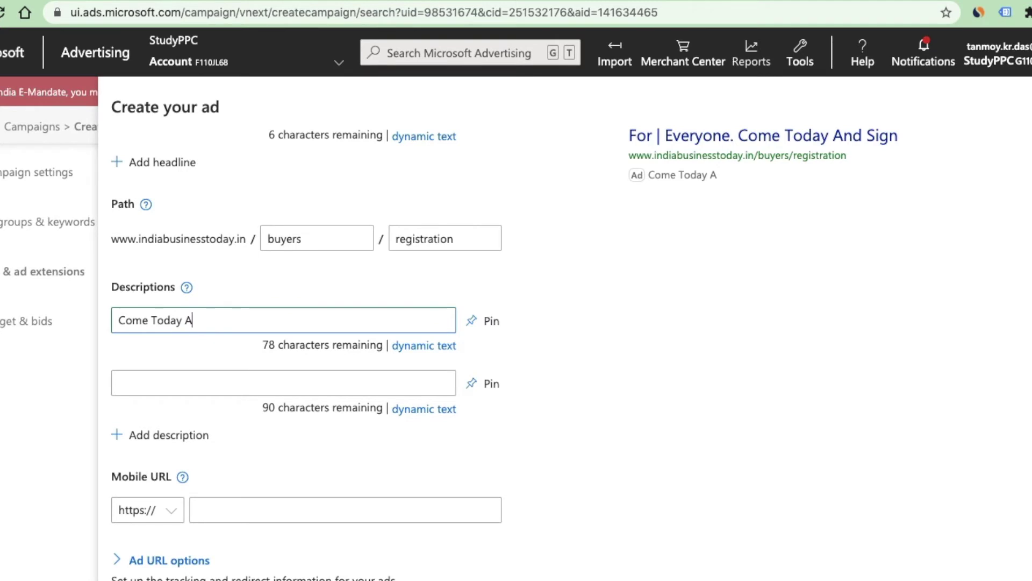
pyautogui.write('nd Get Great Deals Today.')
# - Enter "Connect With Buyers And Sellers Today To Buid your" as the ad's second description
pyautogui.press('Tab')
pyautogui.press('Tab')
pyautogui.write('Connect With')
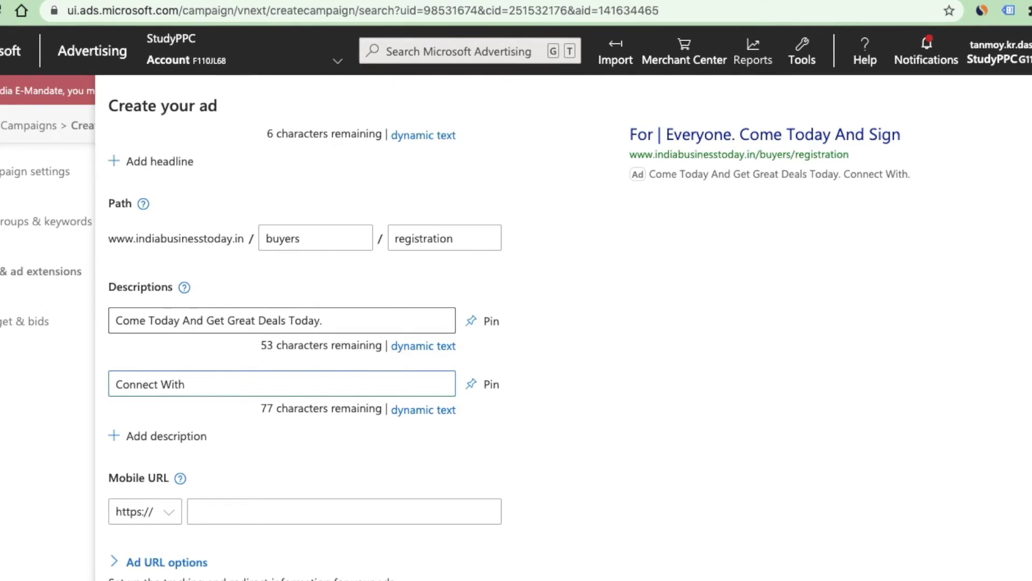
pyautogui.write('Buyers Adn')
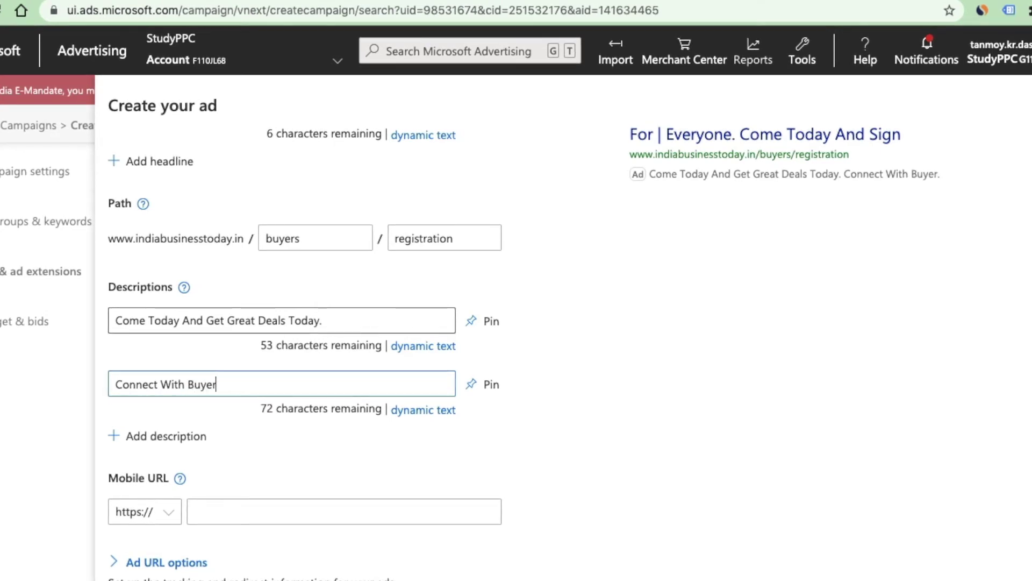
pyautogui.press('BackSpace')
pyautogui.press('BackSpace')
pyautogui.write('nd')
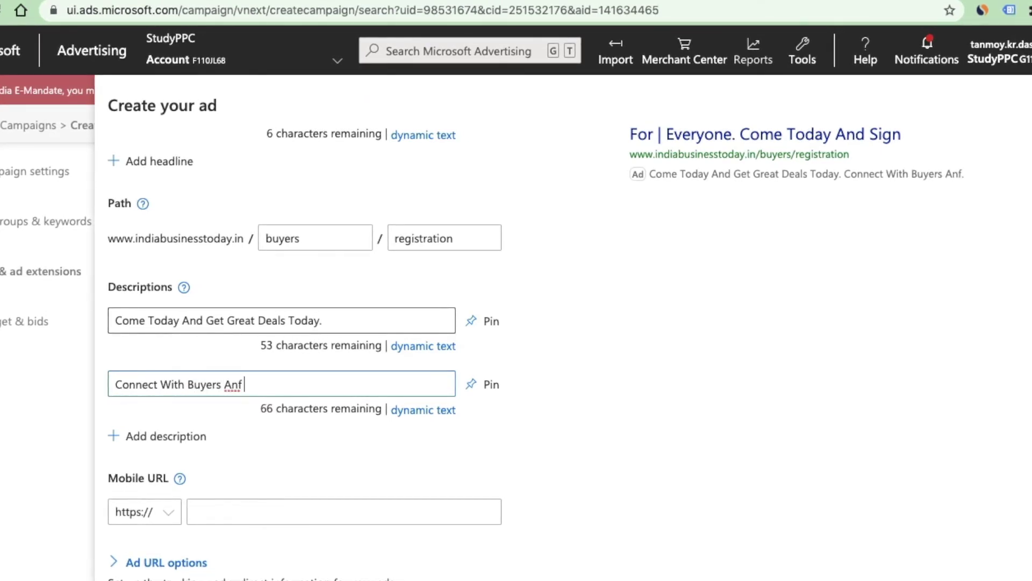
pyautogui.press('BackSpace')
pyautogui.press('BackSpace')
pyautogui.write('d Sel')
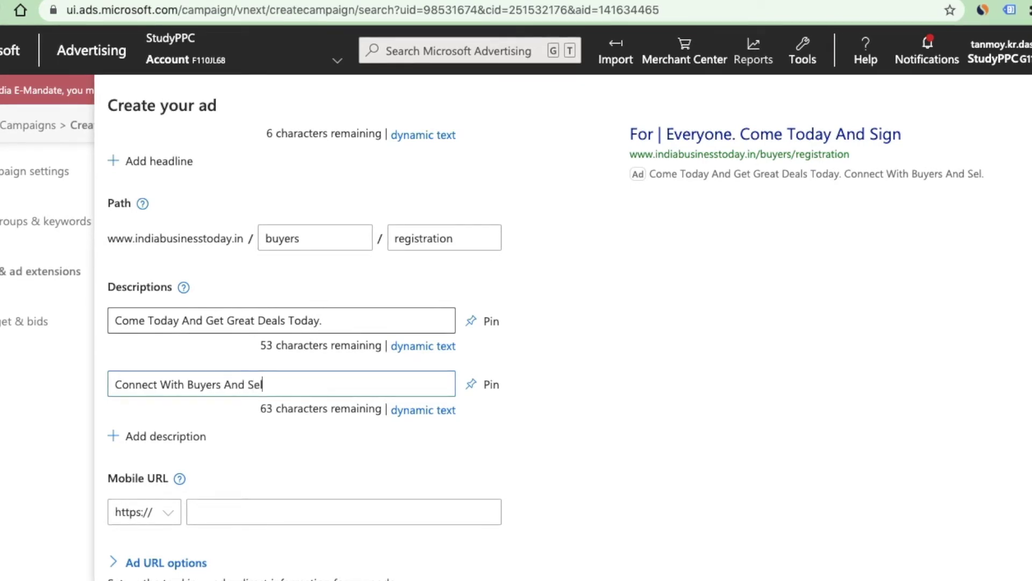
pyautogui.write('lers Today T')
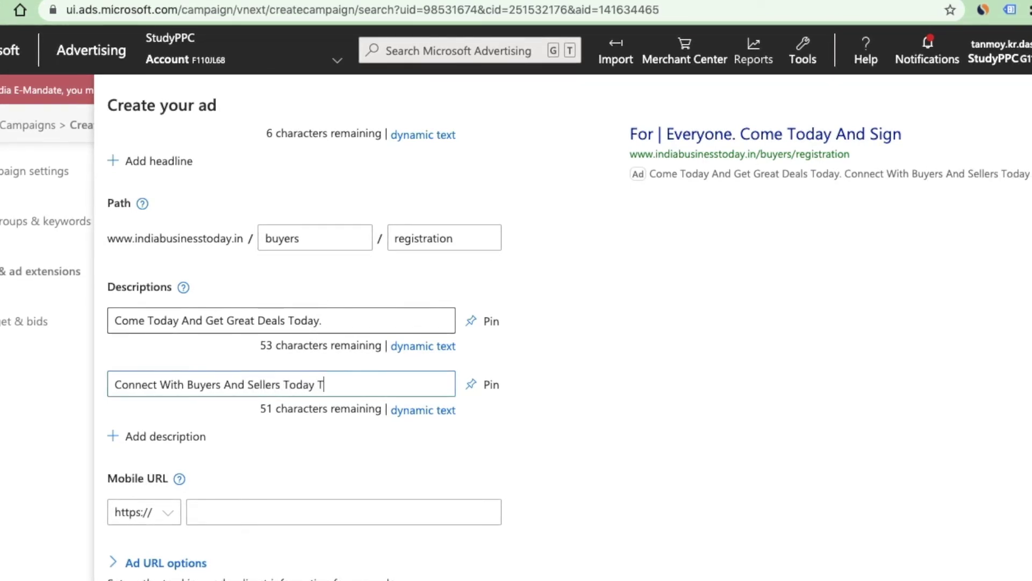
pyautogui.write('o Bui.')
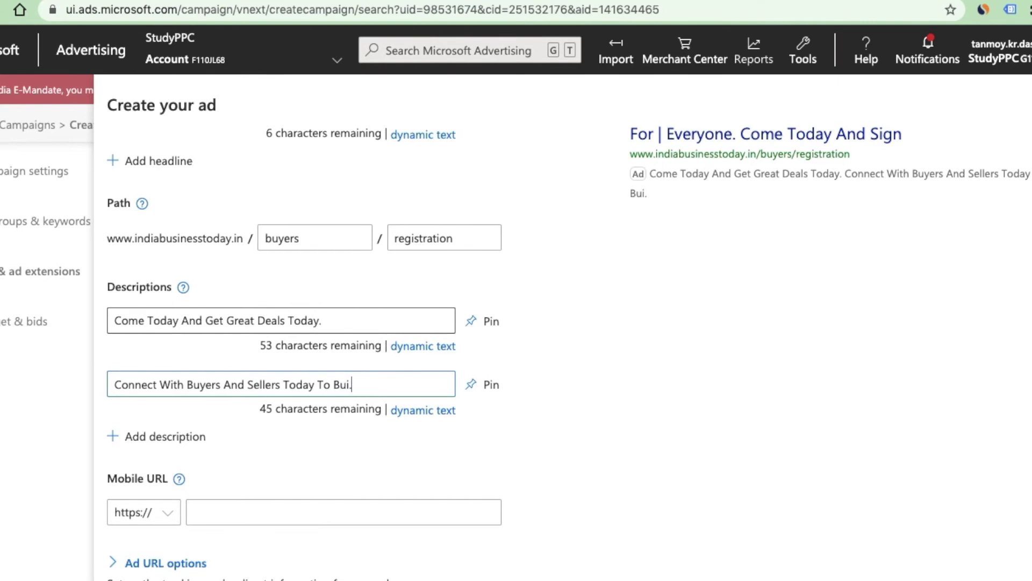
pyautogui.press('BackSpace')
pyautogui.write('d y')
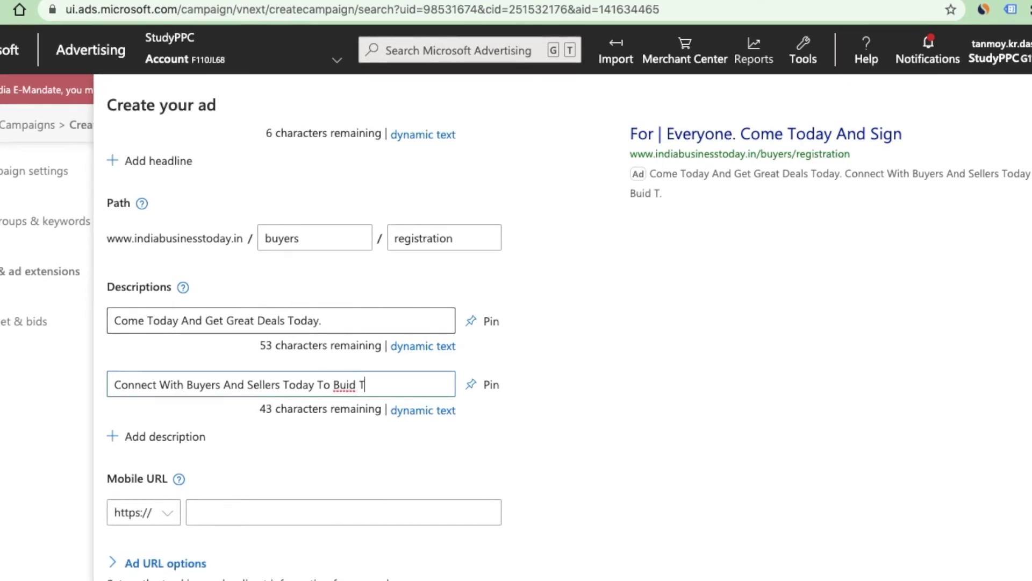
pyautogui.write('our')
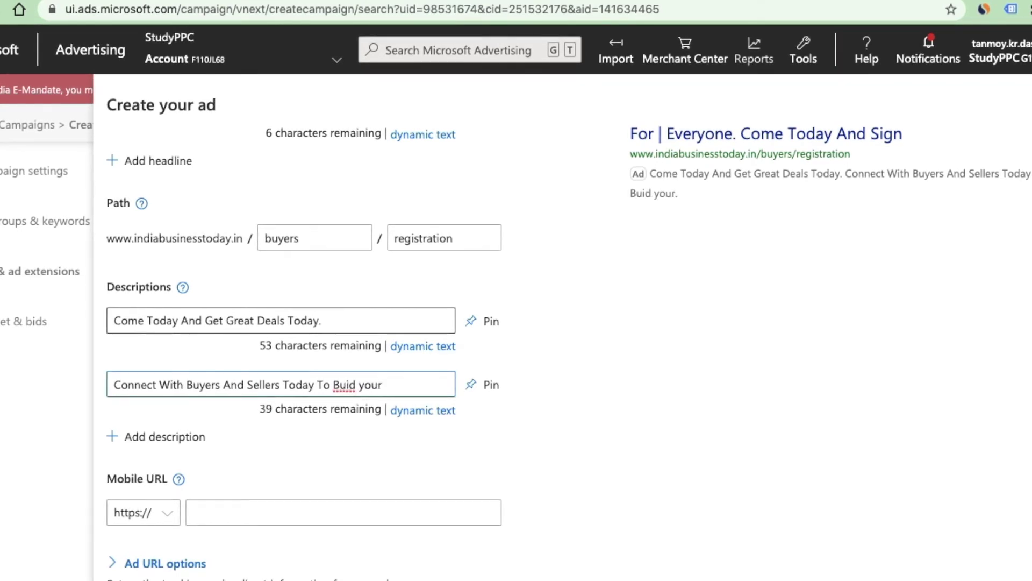
# - Correct "Buid" to "Build" in the second description and complete it with "Busines.."
pyautogui.press('Left')
pyautogui.press('Left')
pyautogui.press('Left')
pyautogui.press('Left')
pyautogui.press('Left')
pyautogui.press('Left')
pyautogui.press('Left')
pyautogui.write('l')
pyautogui.press('Right')
pyautogui.press('Right')
pyautogui.press('Right')
pyautogui.press('Right')
pyautogui.press('Right')
pyautogui.press('Right')
pyautogui.write('Busines..')
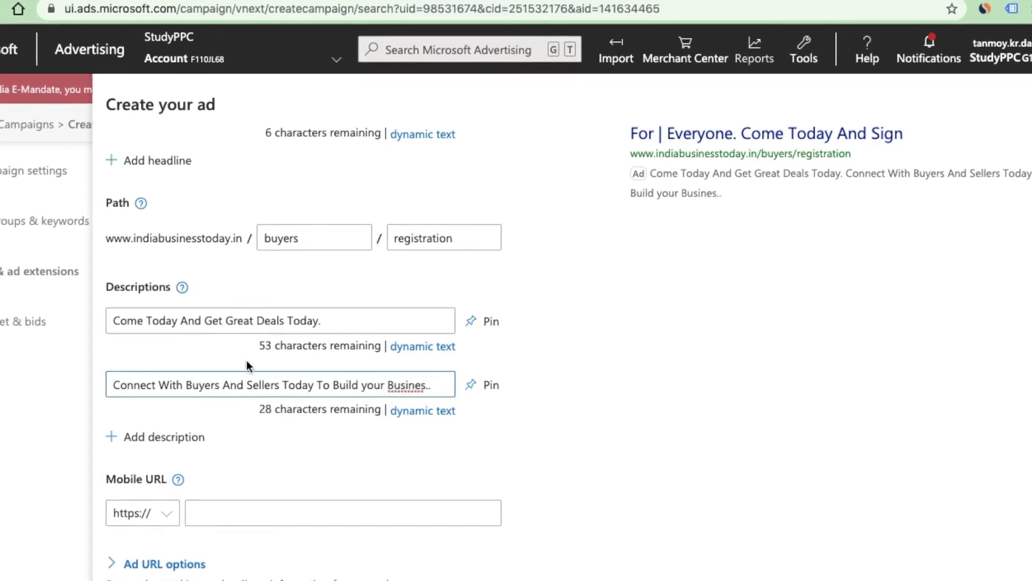
# - Add a third description field, leave it and the mobile URL blank, and save the ad
pyautogui.click(568, 435)
pyautogui.scroll(-3, 568, 434)
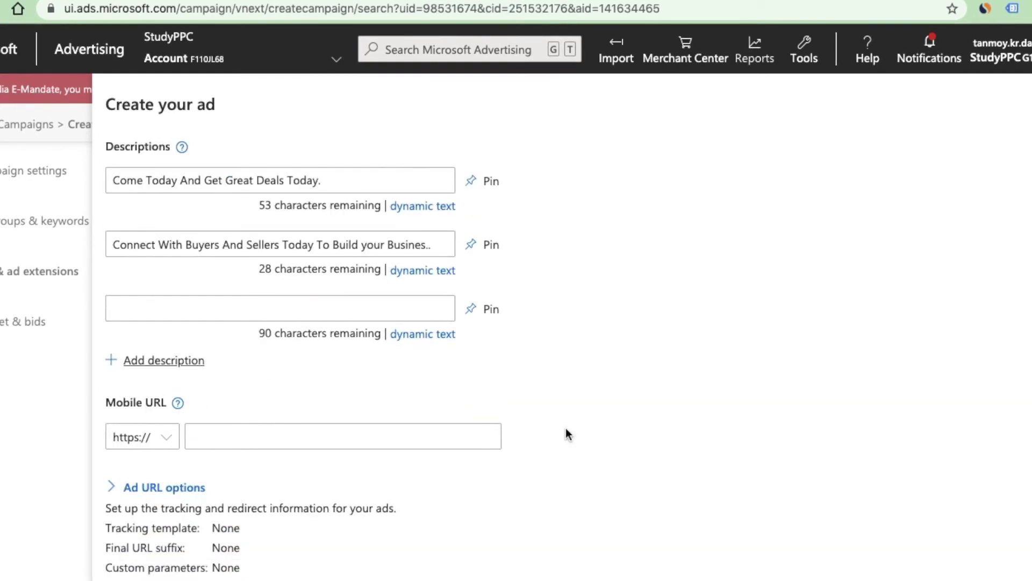
pyautogui.click(350, 436)
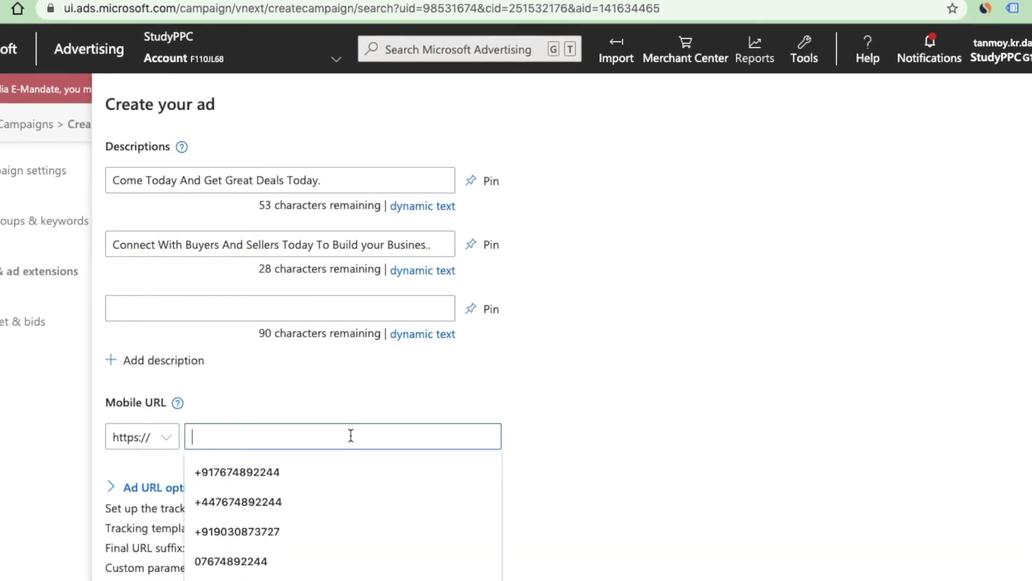
pyautogui.click(538, 342)
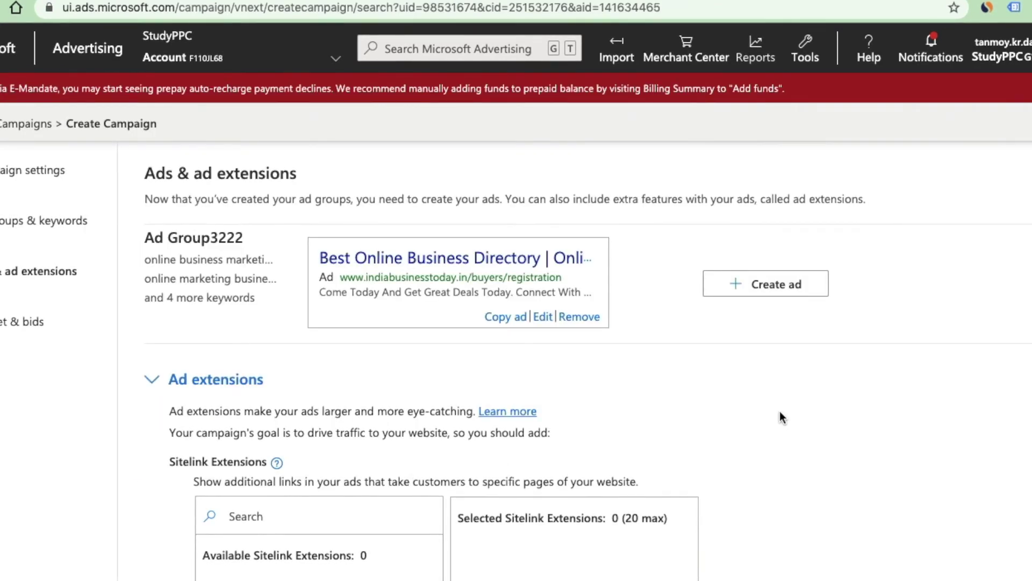
# - Look through the available ad extension types without adding any, and continue to the budget and bids settings
pyautogui.scroll(-3, 780, 412)
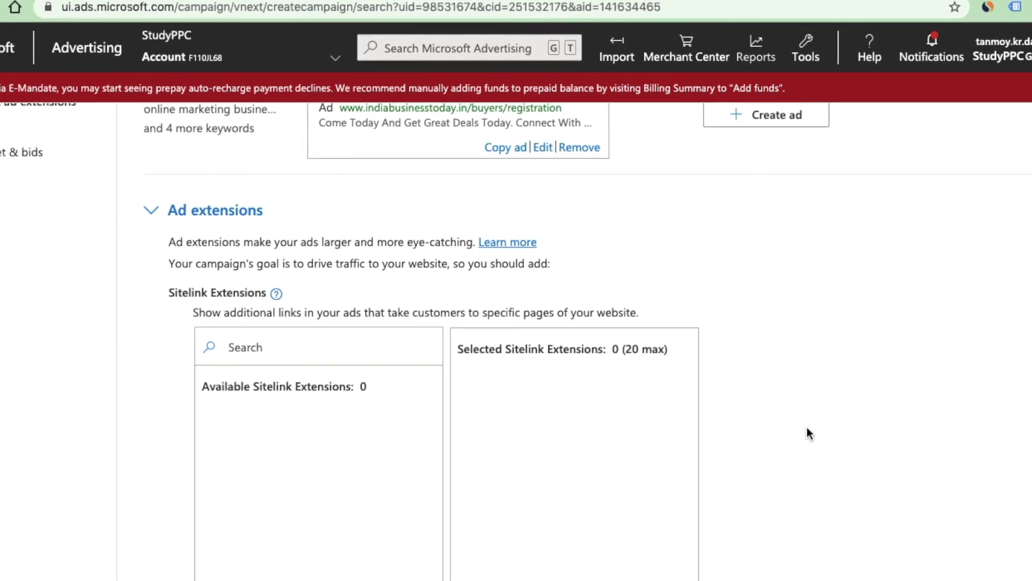
pyautogui.scroll(-5, 806, 428)
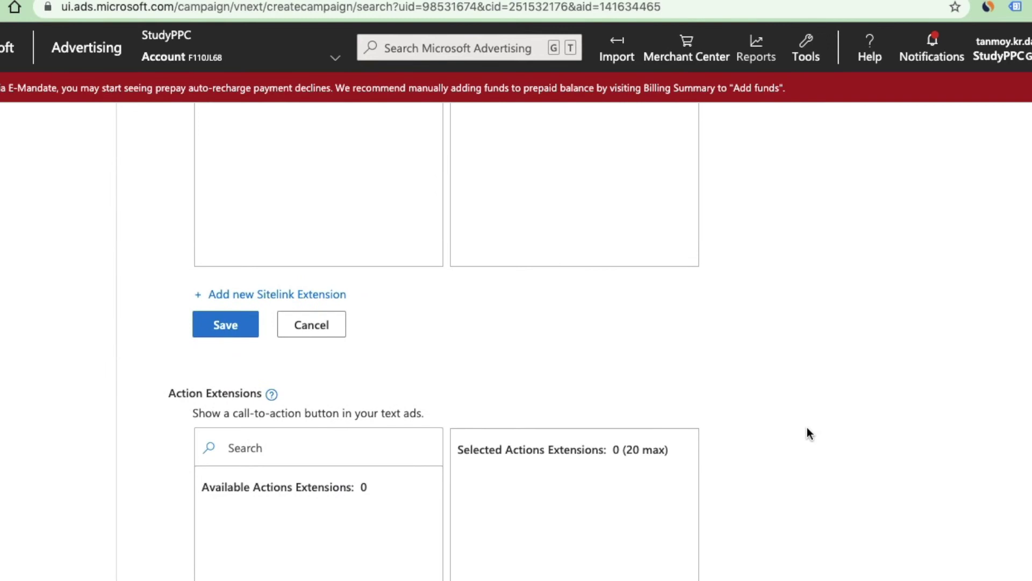
pyautogui.scroll(-15, 807, 428)
pyautogui.scroll(-10, 807, 433)
pyautogui.scroll(-3, 808, 429)
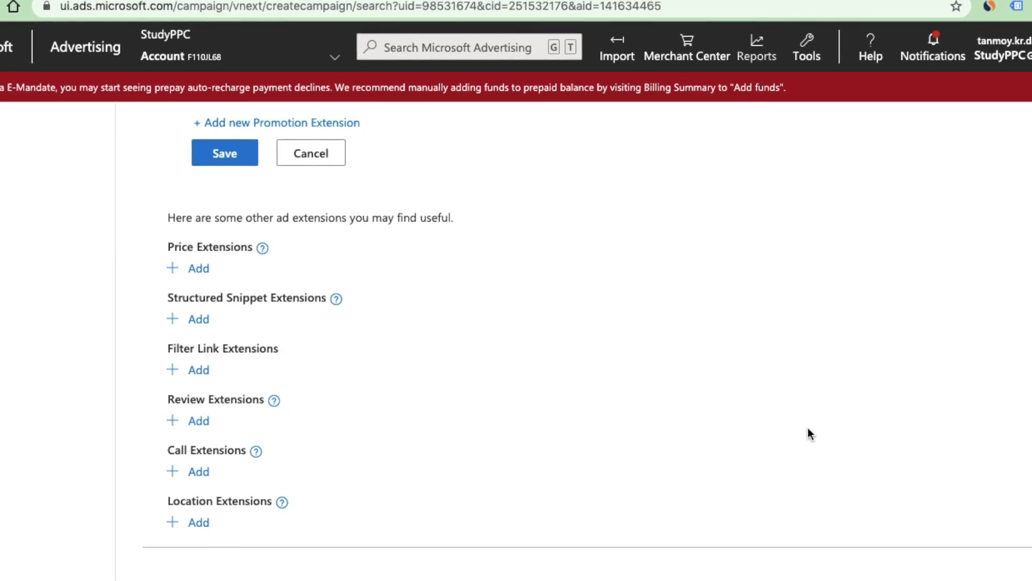
pyautogui.scroll(20, 808, 428)
pyautogui.scroll(7, 808, 428)
pyautogui.scroll(-20, 808, 429)
pyautogui.scroll(-15, 808, 429)
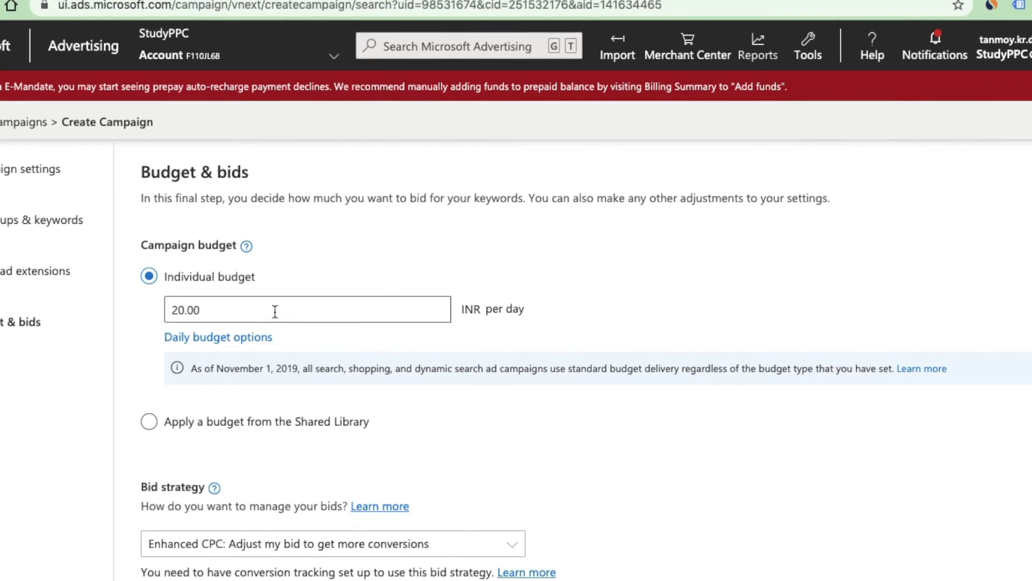
# - Set the campaign's bid strategy to Maximize Clicks (automated bidding)
pyautogui.scroll(-4, 610, 468)
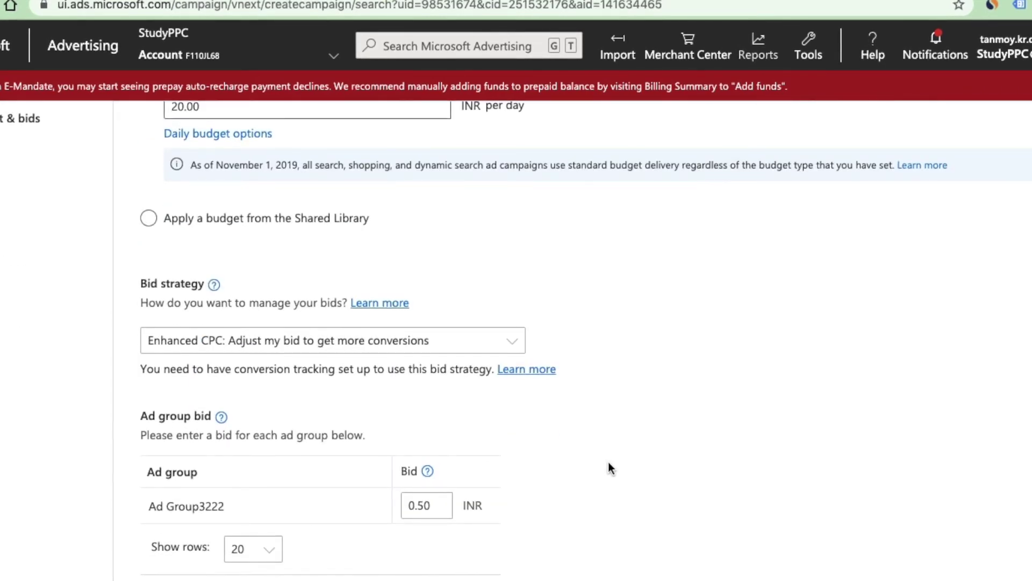
pyautogui.click(516, 345)
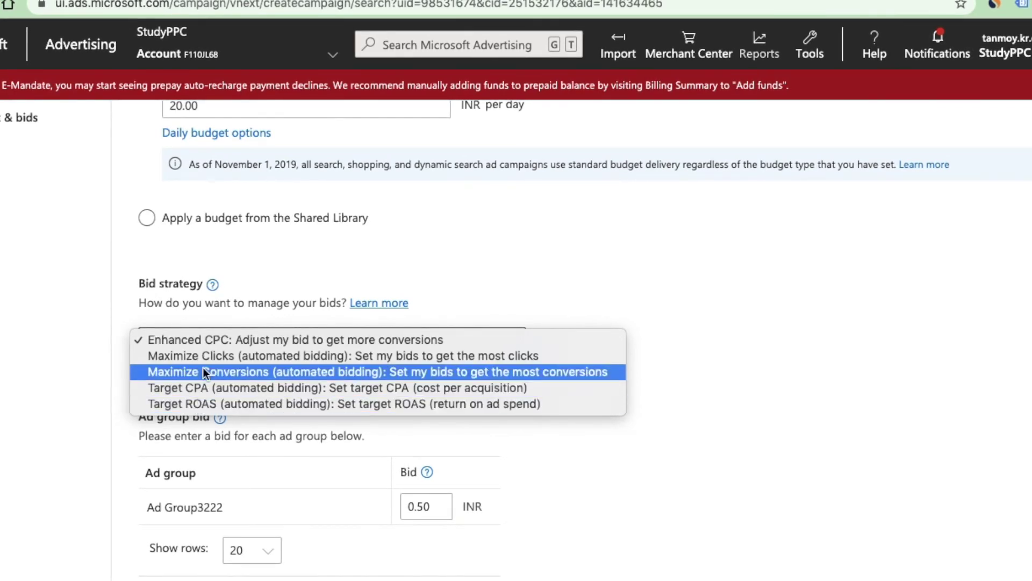
pyautogui.click(212, 356)
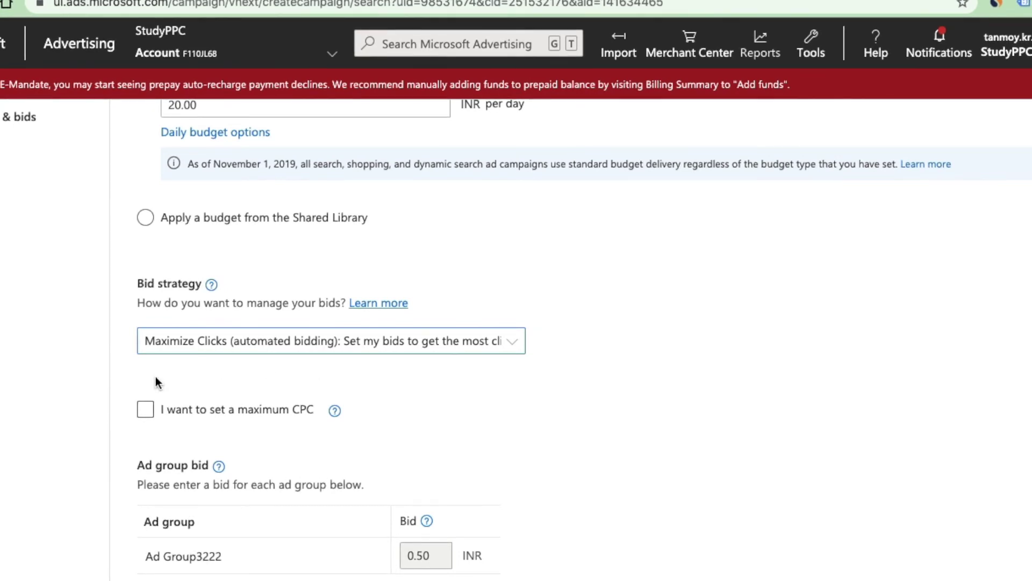
# - Enable a maximum CPC for the bid strategy and set it to .10 INR
pyautogui.click(145, 410)
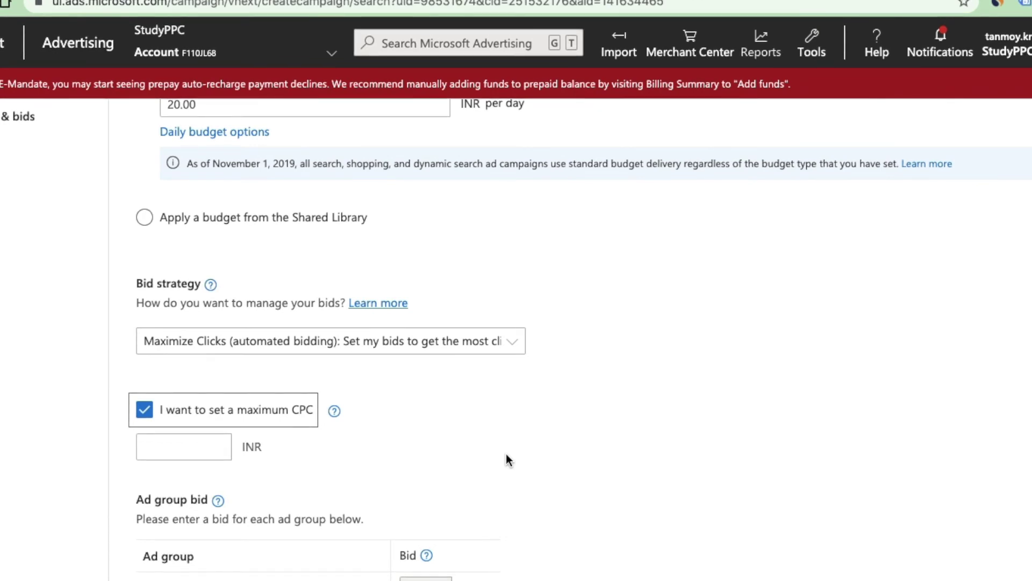
pyautogui.click(199, 447)
pyautogui.write('.10')
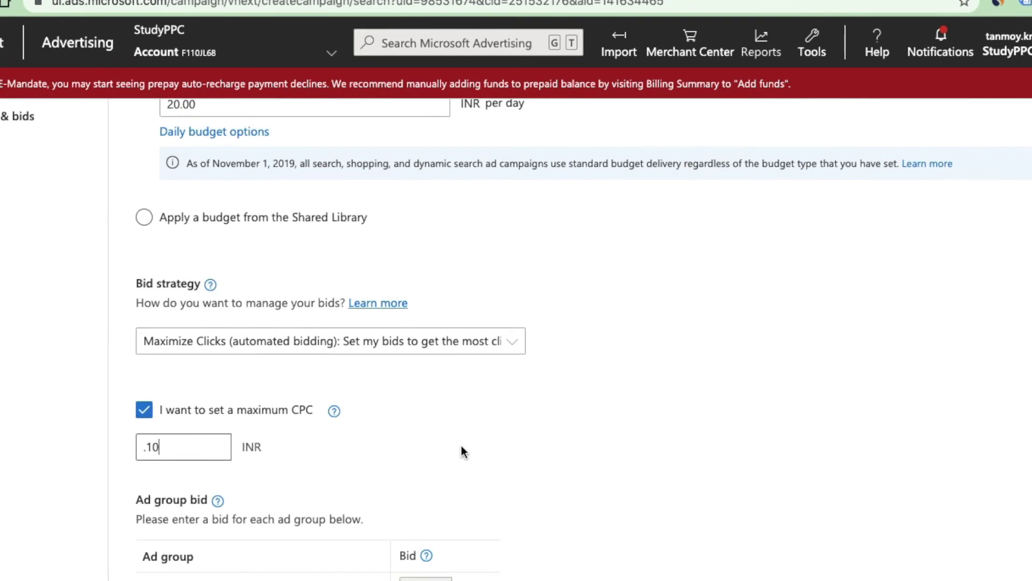
pyautogui.click(462, 452)
# - Examine the campaign targets with their location bid adjustments, and collapse the section again
pyautogui.scroll(-1, 691, 526)
pyautogui.scroll(-3, 691, 526)
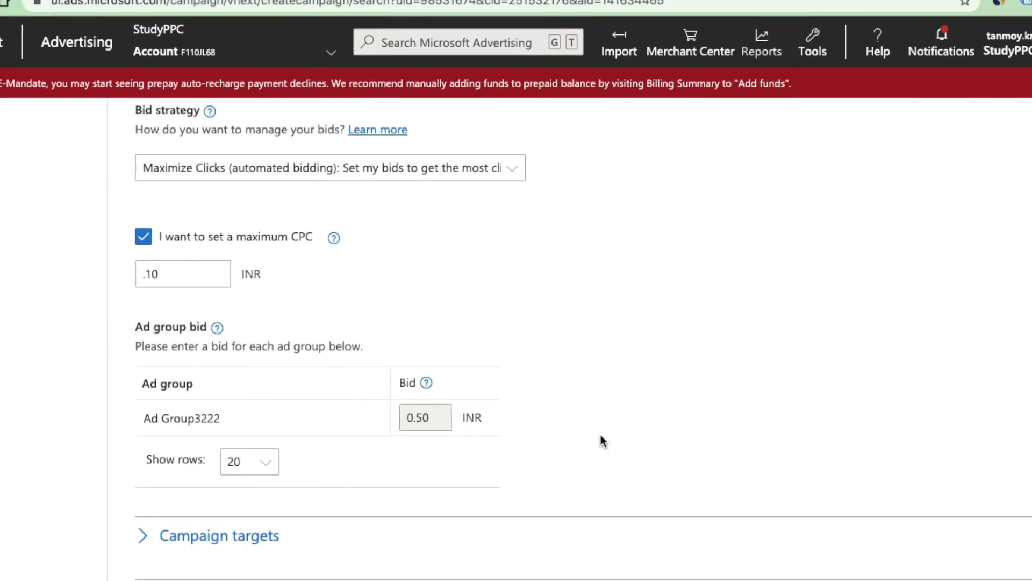
pyautogui.scroll(-3, 653, 437)
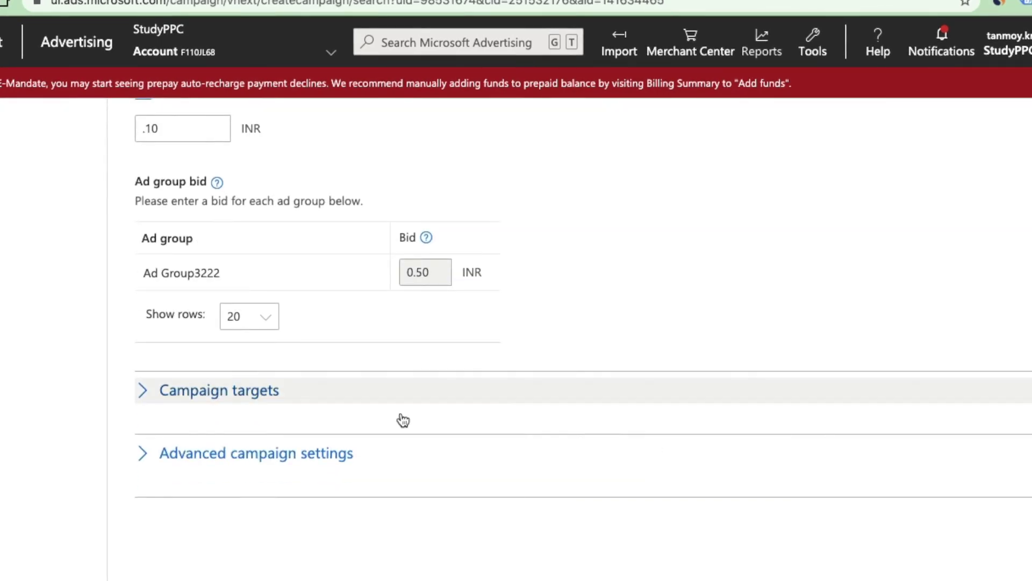
pyautogui.click(188, 397)
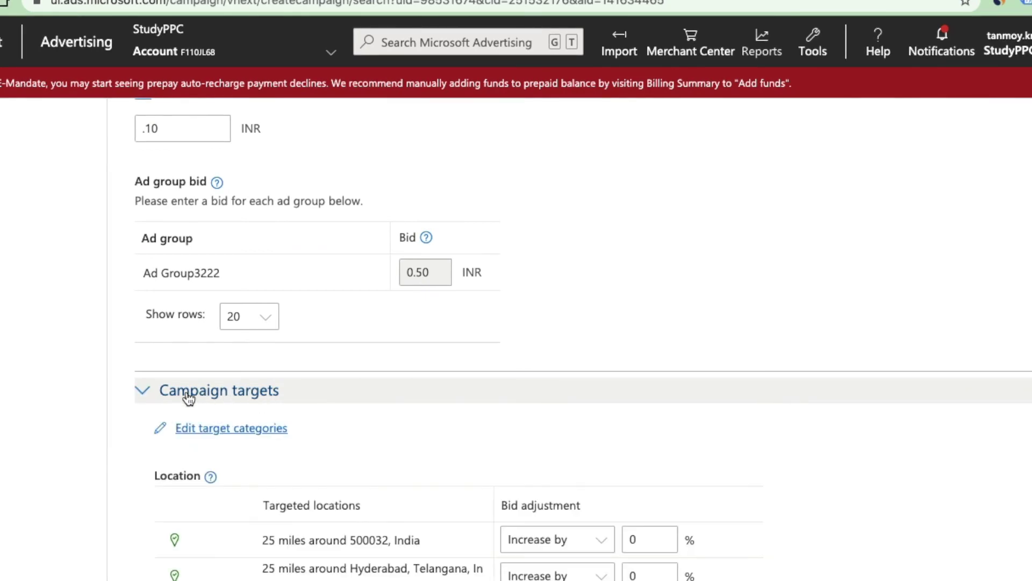
pyautogui.scroll(-2, 805, 508)
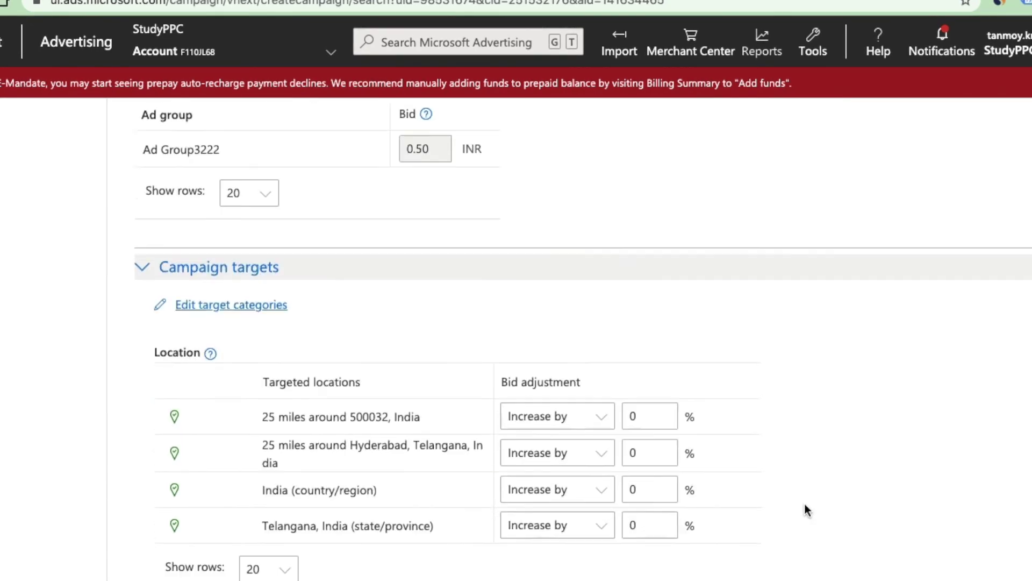
pyautogui.scroll(-2, 805, 503)
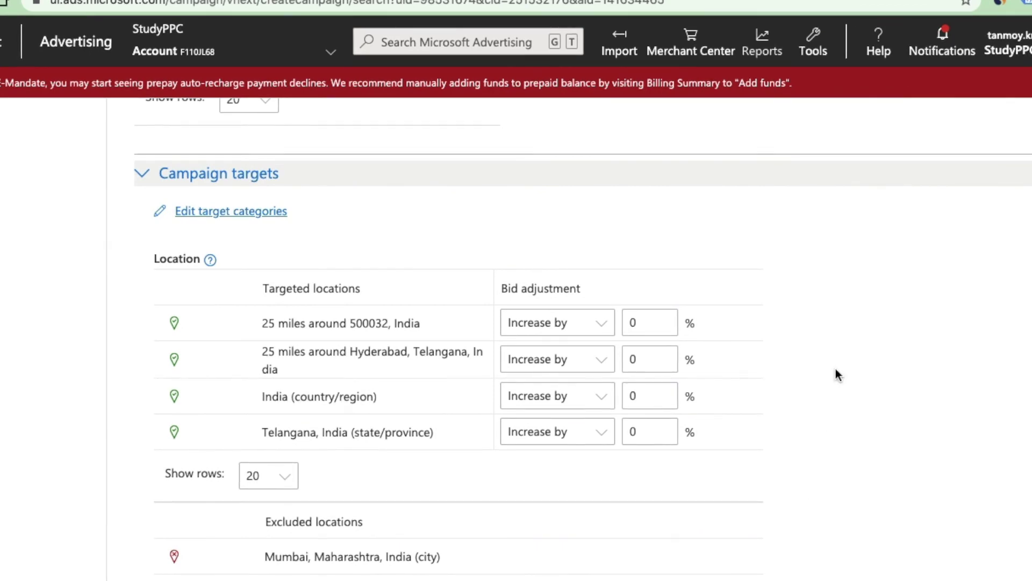
pyautogui.click(650, 325)
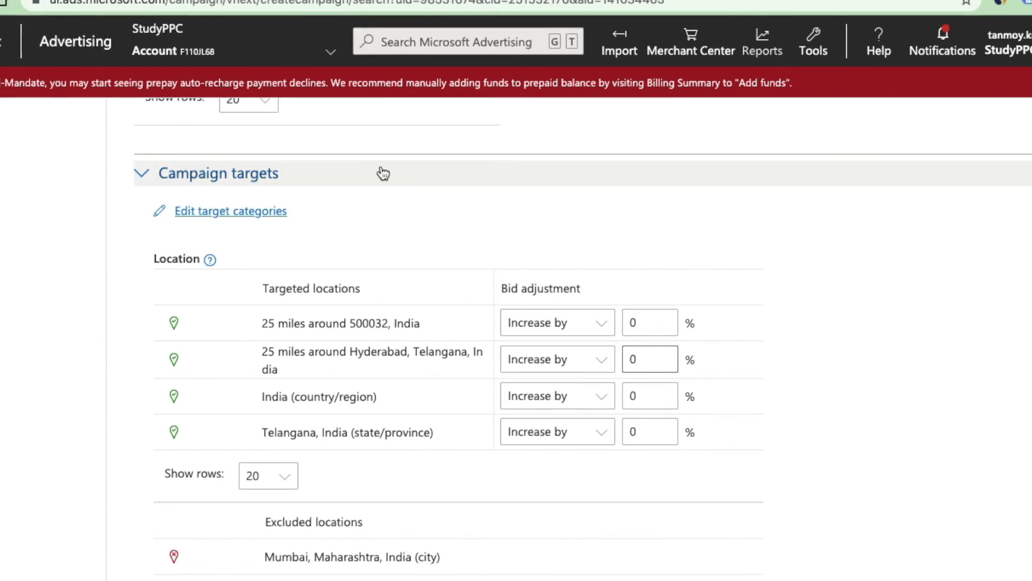
pyautogui.click(324, 177)
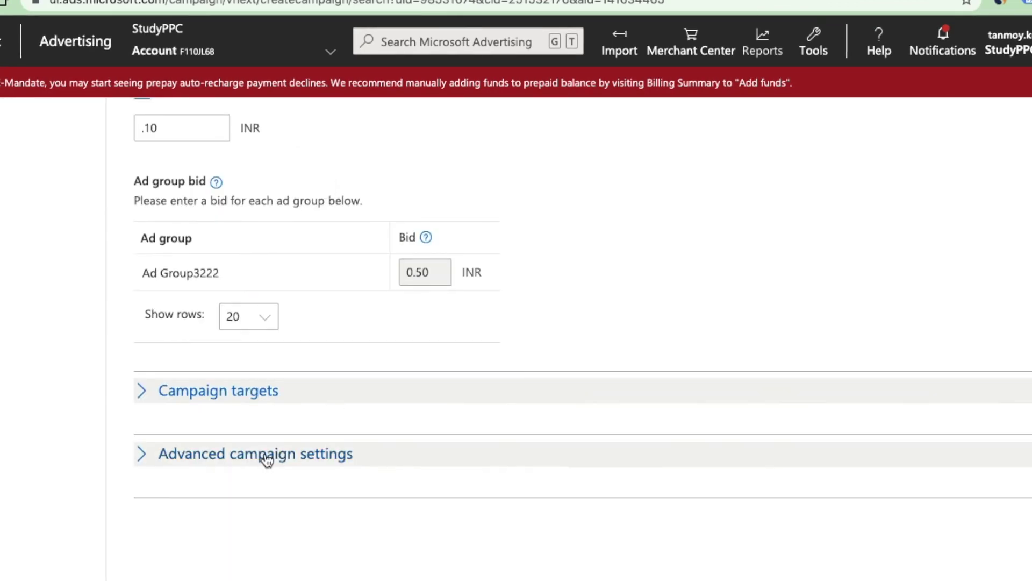
# - Examine the ad schedule and other options in the advanced campaign settings, and collapse the section again
pyautogui.click(260, 456)
pyautogui.scroll(-3, 472, 560)
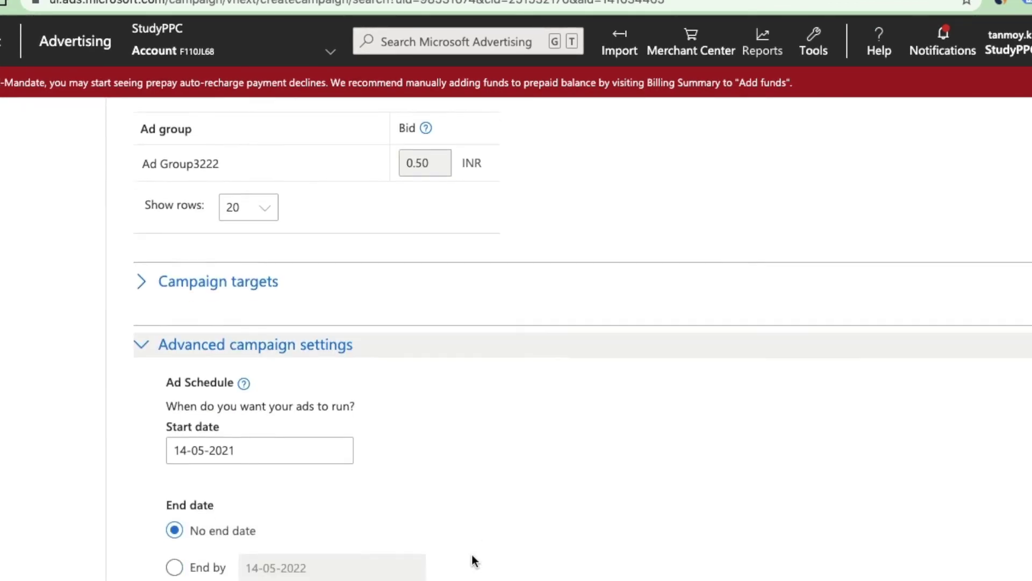
pyautogui.scroll(-1, 485, 451)
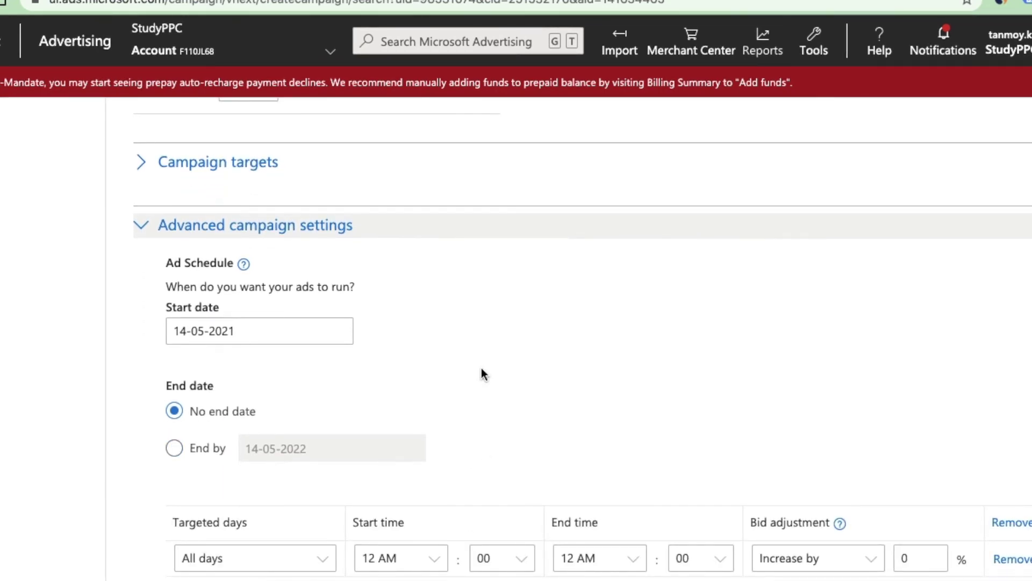
pyautogui.scroll(-4, 482, 368)
pyautogui.scroll(-3, 425, 494)
pyautogui.scroll(-1, 425, 492)
pyautogui.scroll(8, 424, 491)
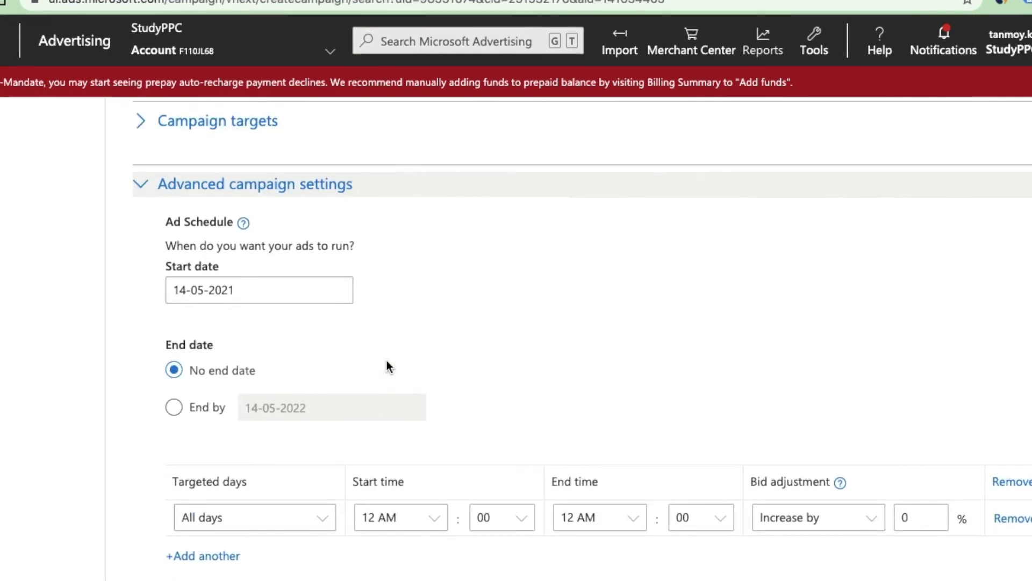
pyautogui.click(375, 186)
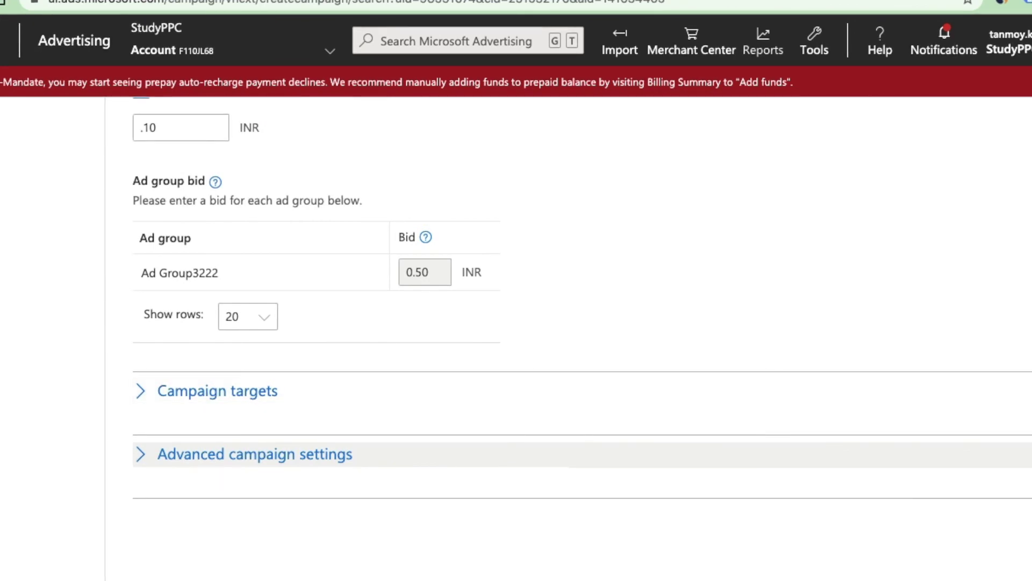
pyautogui.scroll(10, 516, 333)
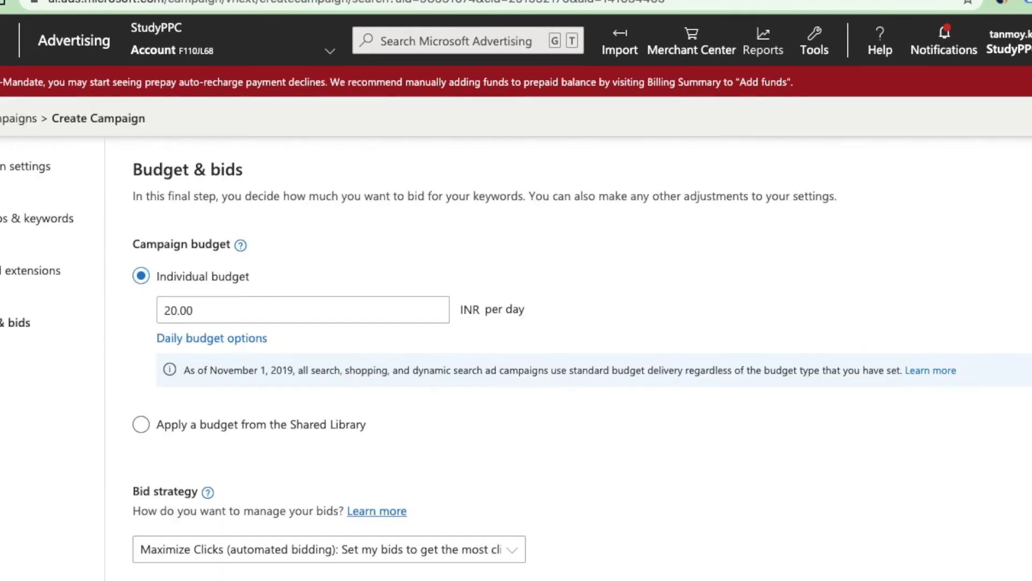
# - Set the bid strategy's maximum CPC to 1 INR, save the campaign and dismiss the creation notice
pyautogui.scroll(-9, 524, 484)
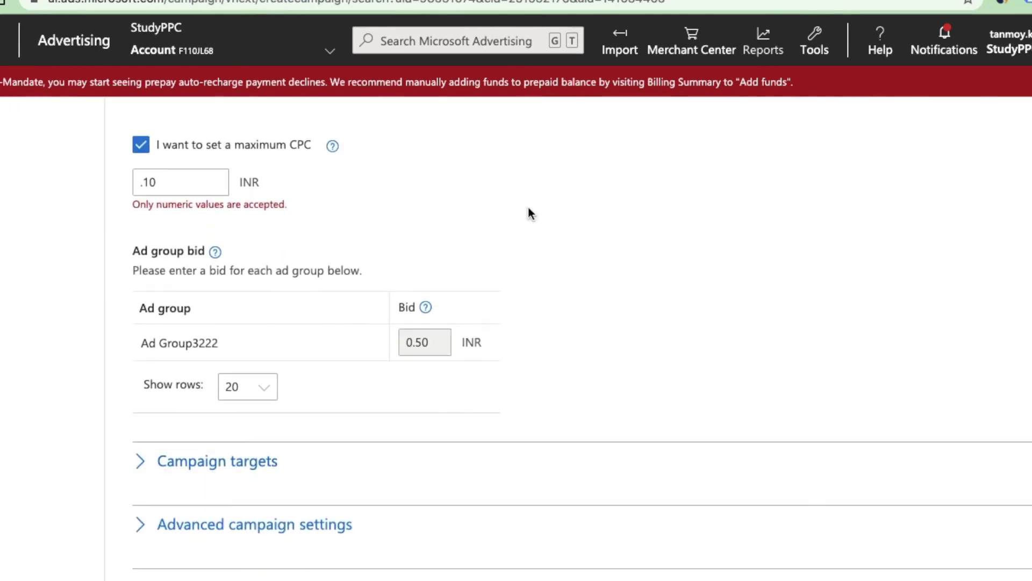
pyautogui.click(174, 186)
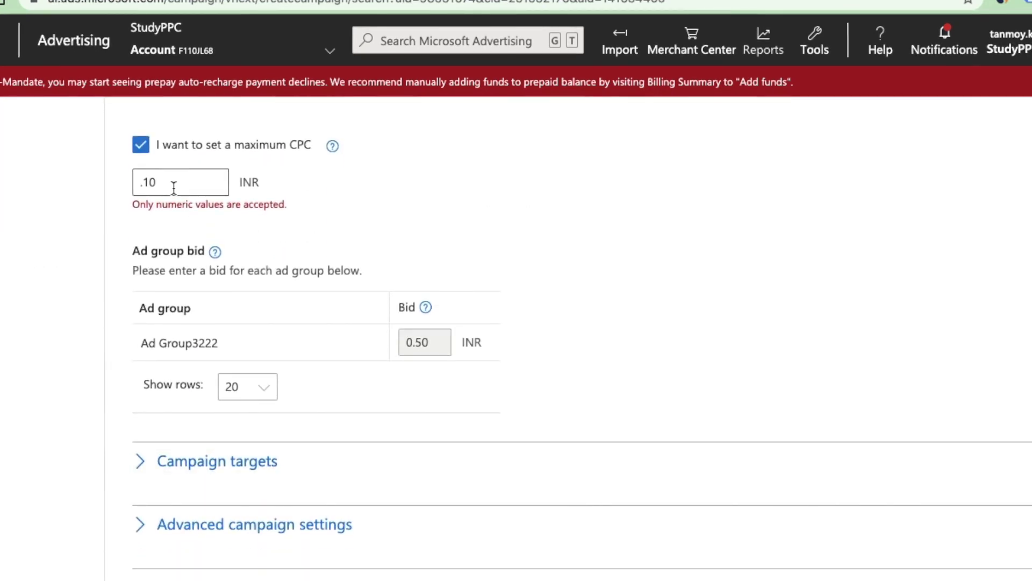
pyautogui.press('BackSpace')
pyautogui.press('BackSpace')
pyautogui.press('BackSpace')
pyautogui.write('1')
pyautogui.click(323, 223)
pyautogui.scroll(-1, 321, 402)
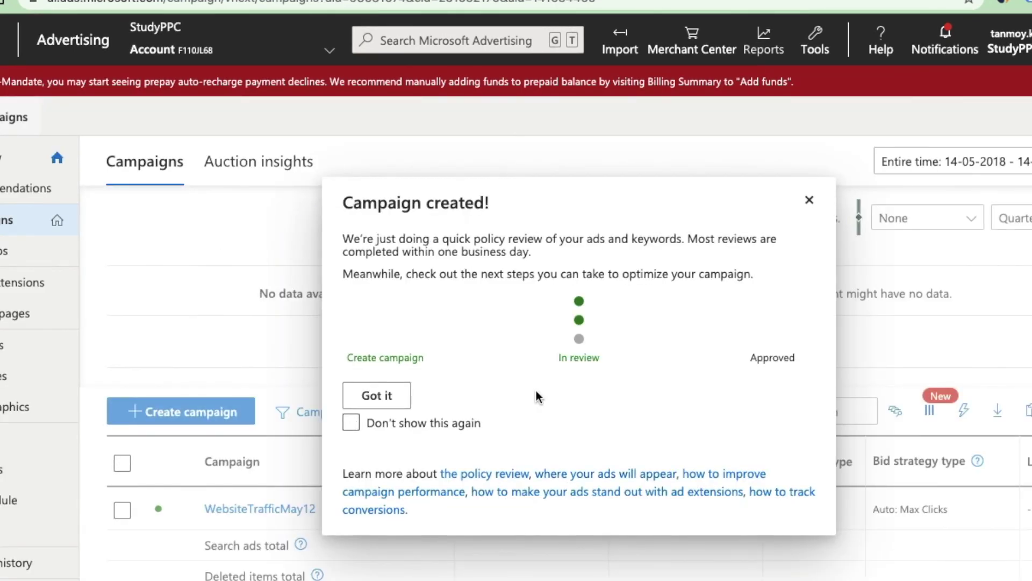
pyautogui.click(379, 396)
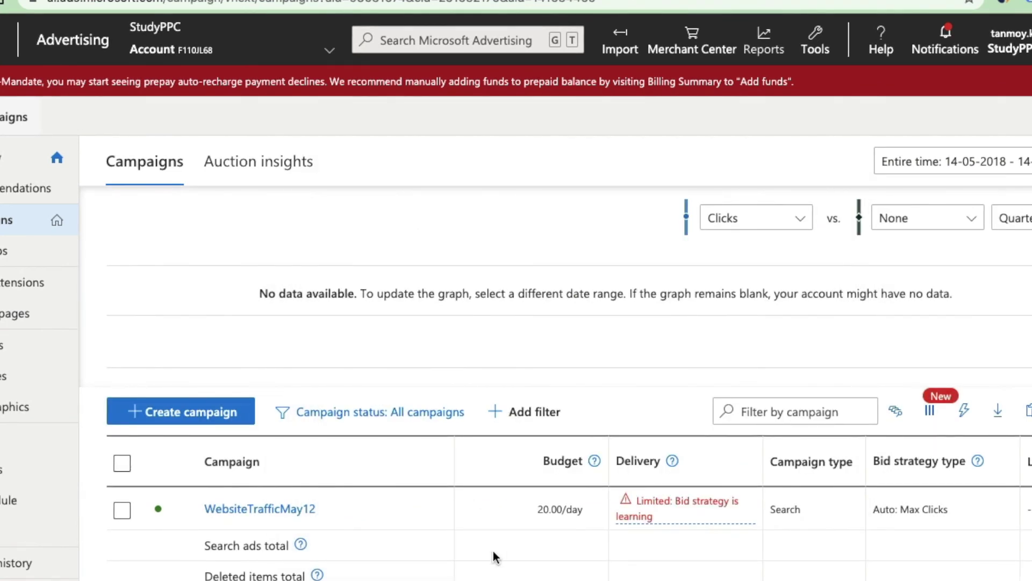
# - Open the WebsiteTrafficMay12 campaign and examine the keywords of its ad group Ad Group3222
pyautogui.scroll(-1, 495, 557)
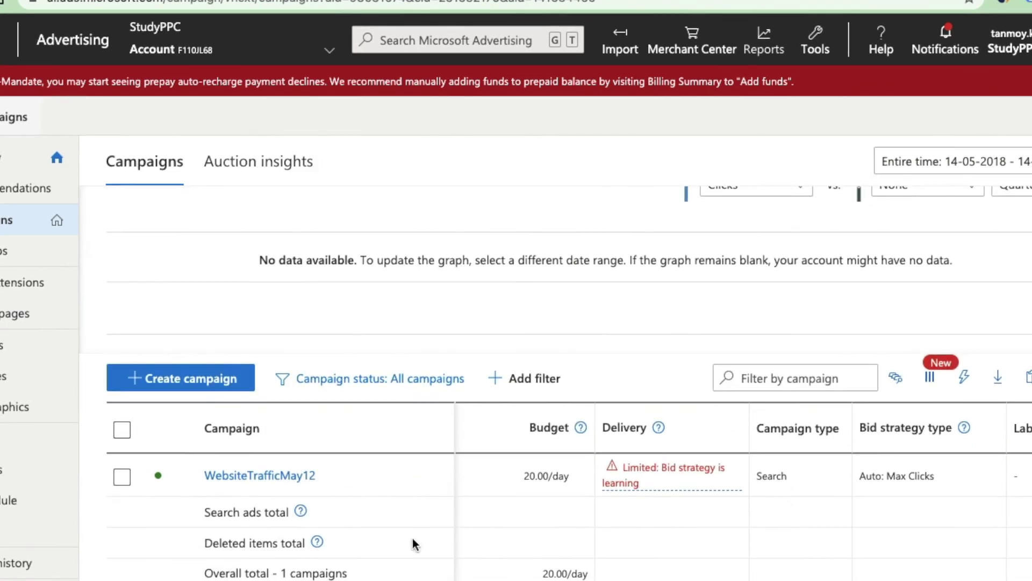
pyautogui.click(276, 477)
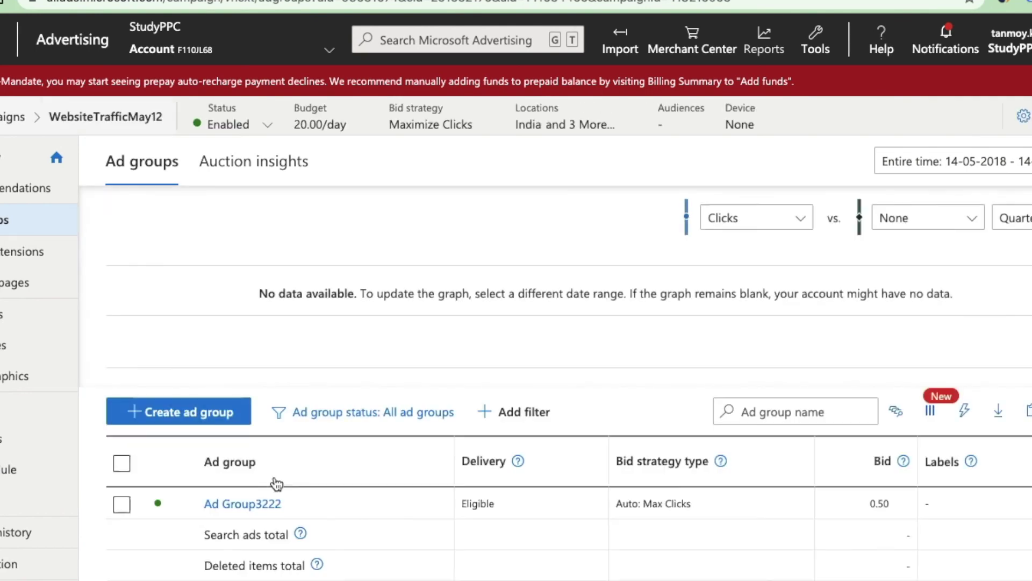
pyautogui.click(265, 509)
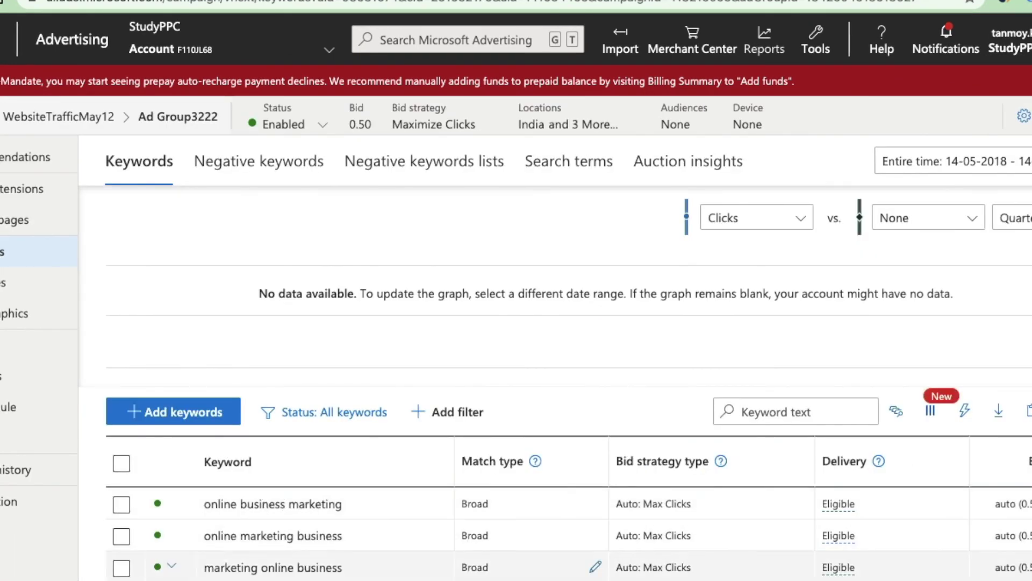
pyautogui.scroll(-2, 357, 569)
pyautogui.scroll(2, 555, 382)
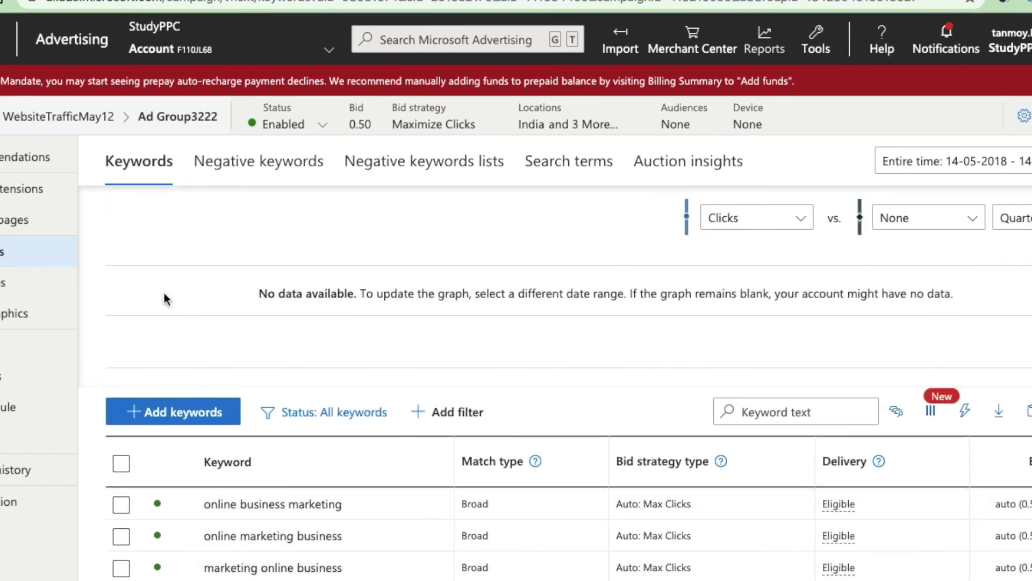
# - Examine the ads of Ad Group3222 and return to the WebsiteTrafficMay12 campaign
pyautogui.click(18, 203)
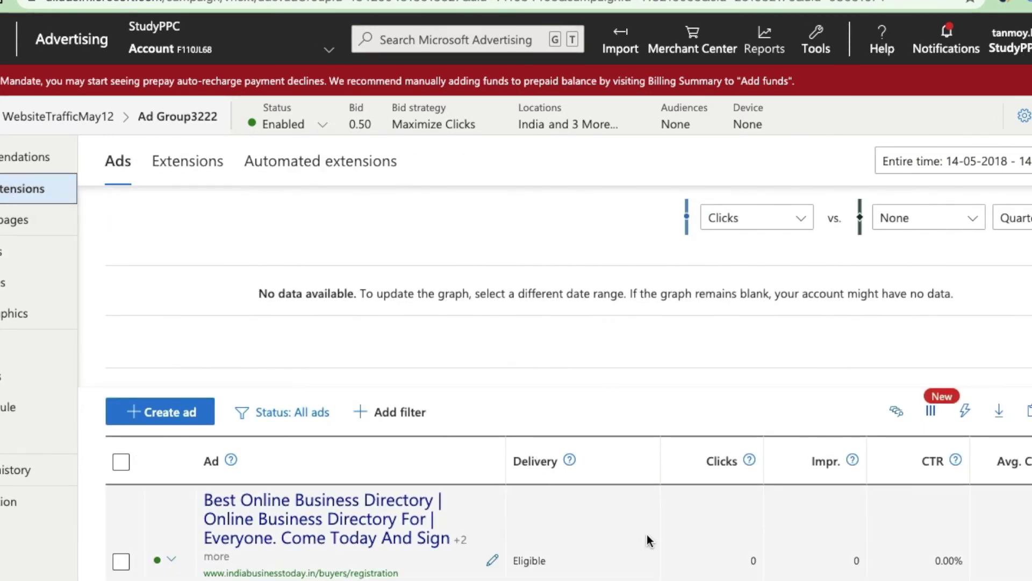
pyautogui.scroll(-2, 647, 534)
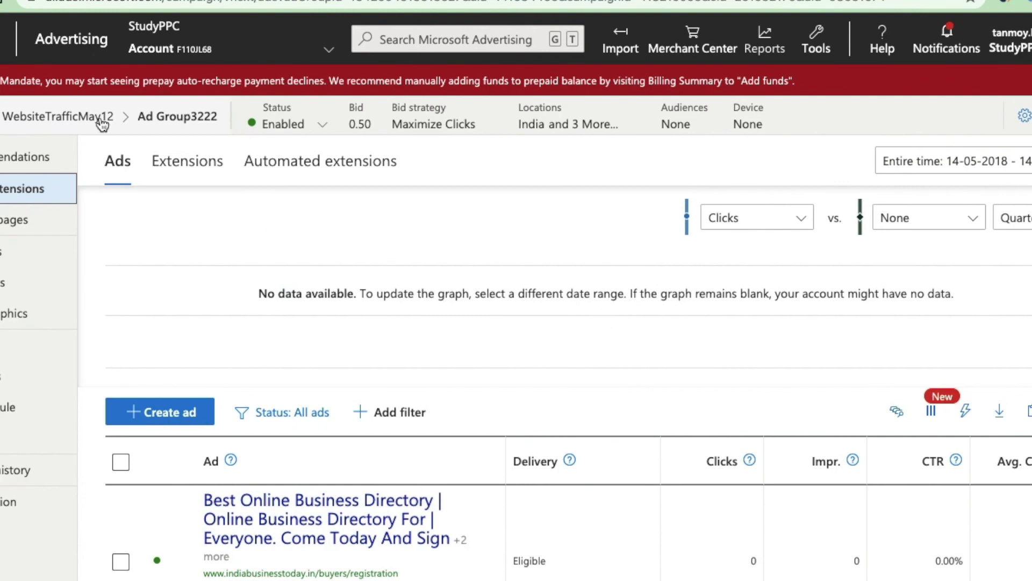
pyautogui.click(52, 123)
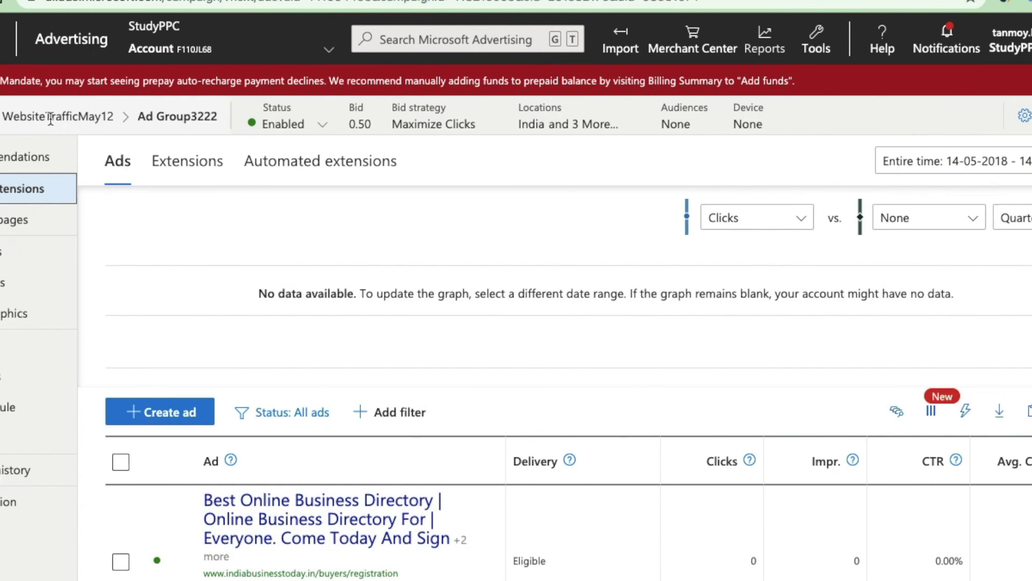